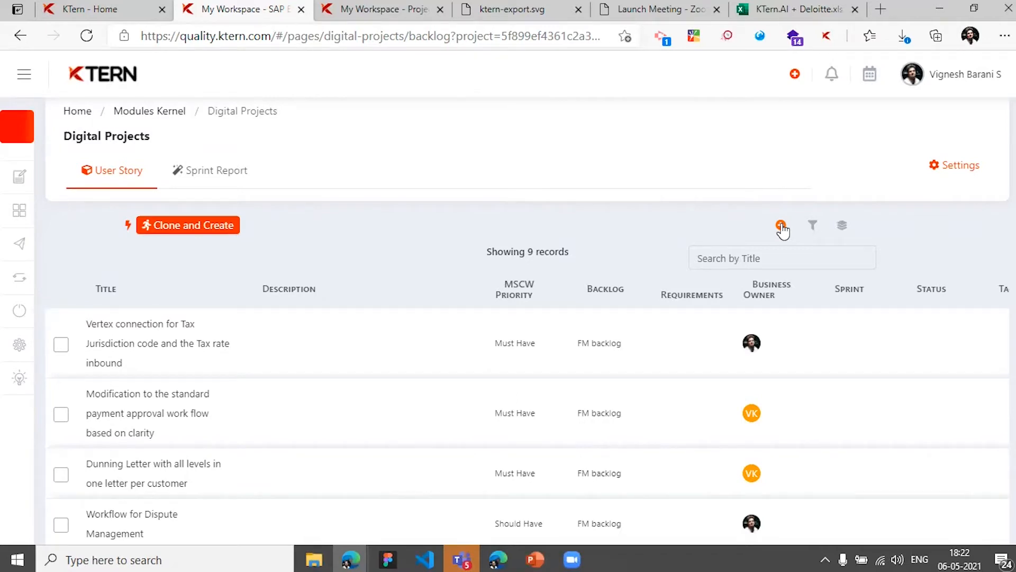
Review the user story backlog and examine the MSCW priority options in a blank new user story form
scroll(598, 444, "down", 5)
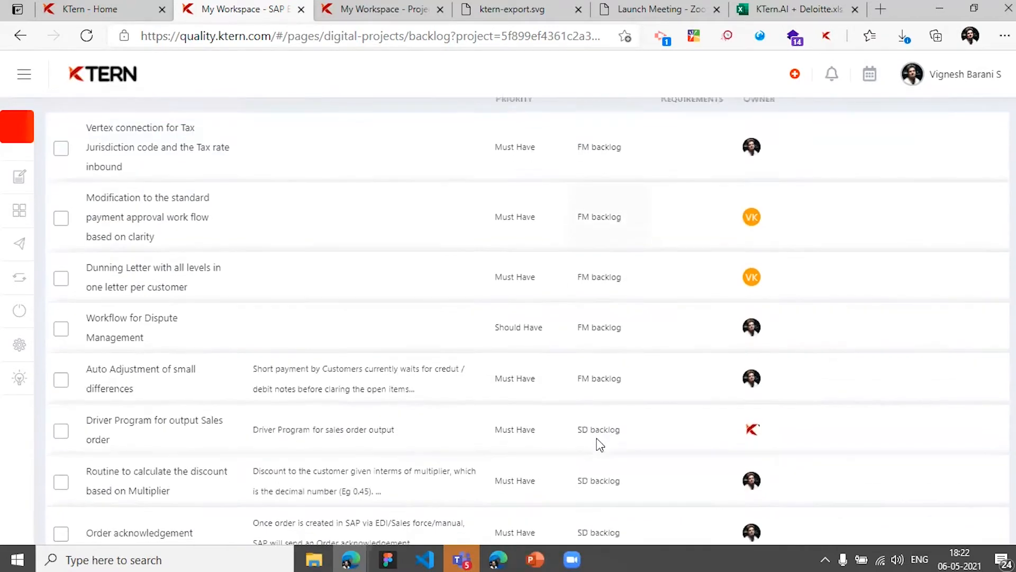
scroll(635, 258, "up", 2)
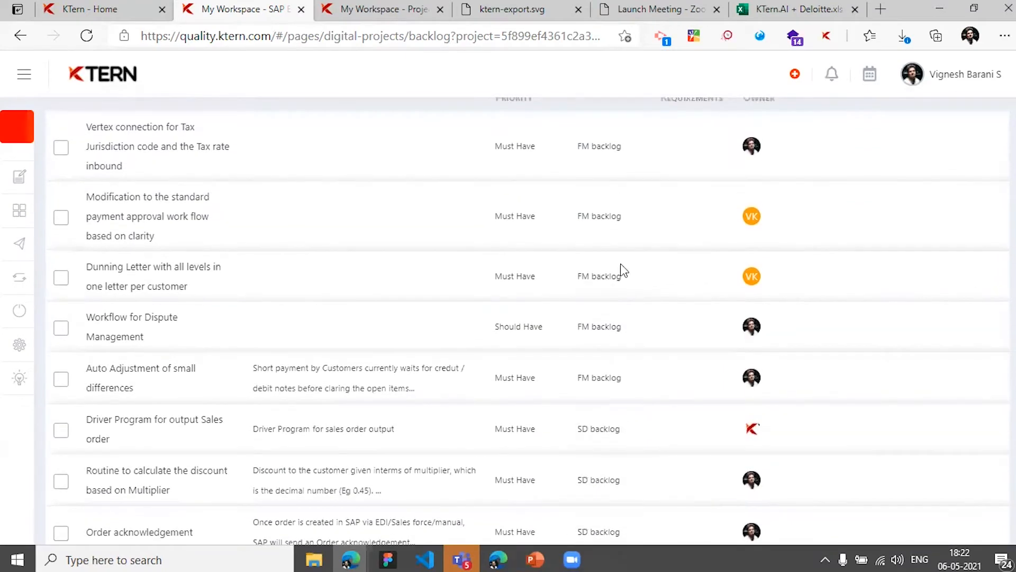
scroll(623, 299, "up", 2)
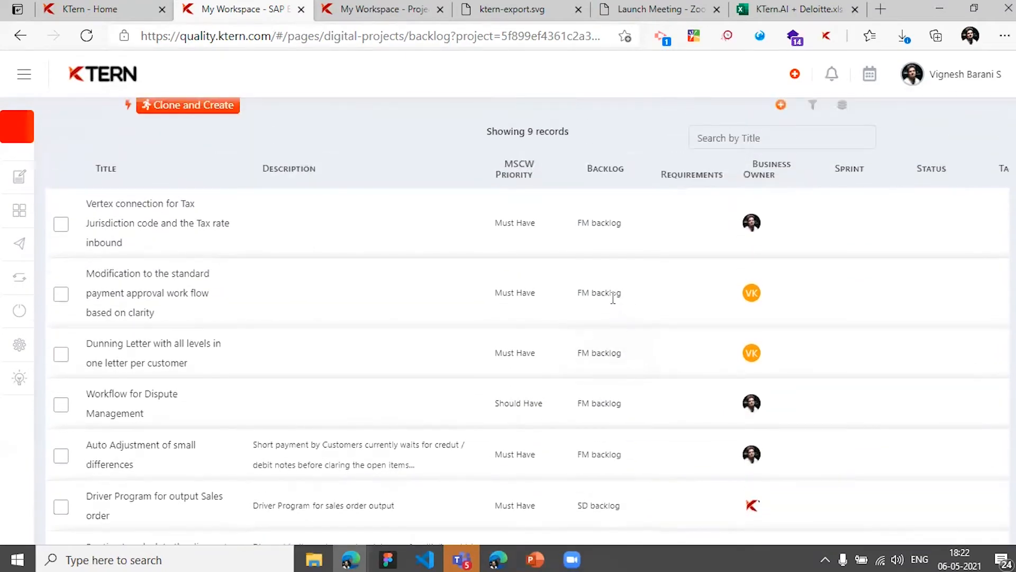
scroll(630, 302, "up", 2)
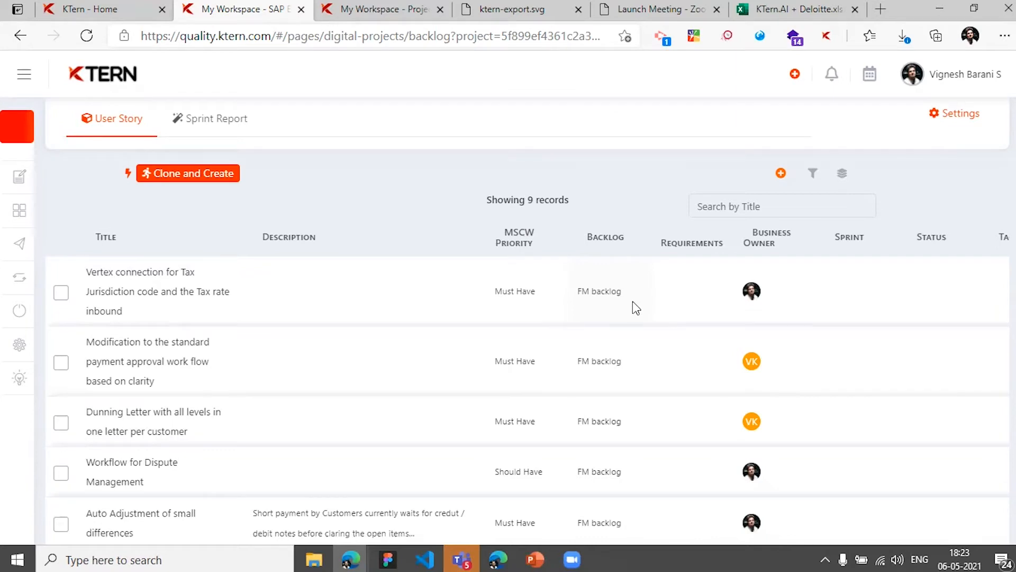
left_click(782, 174)
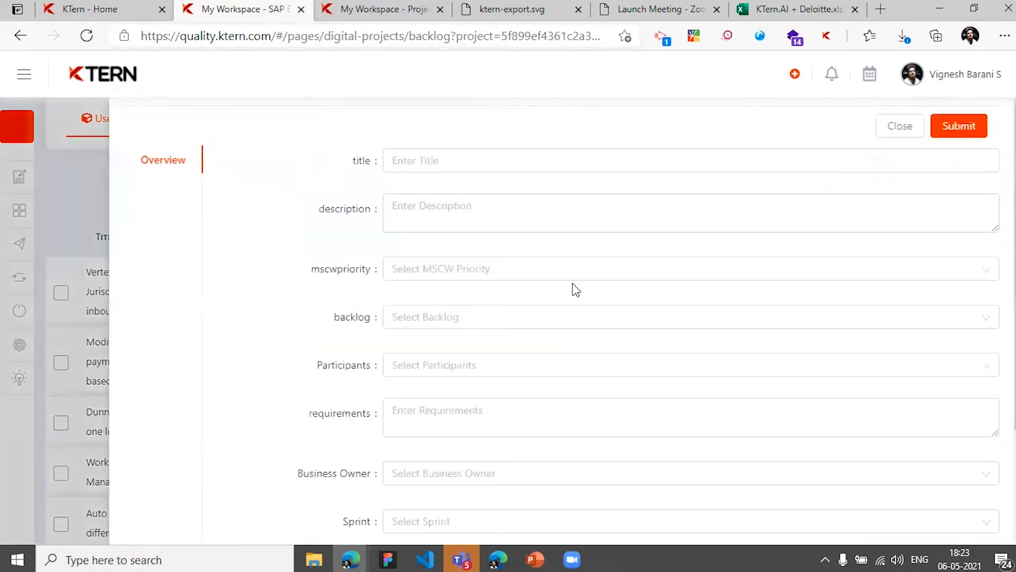
left_click(560, 276)
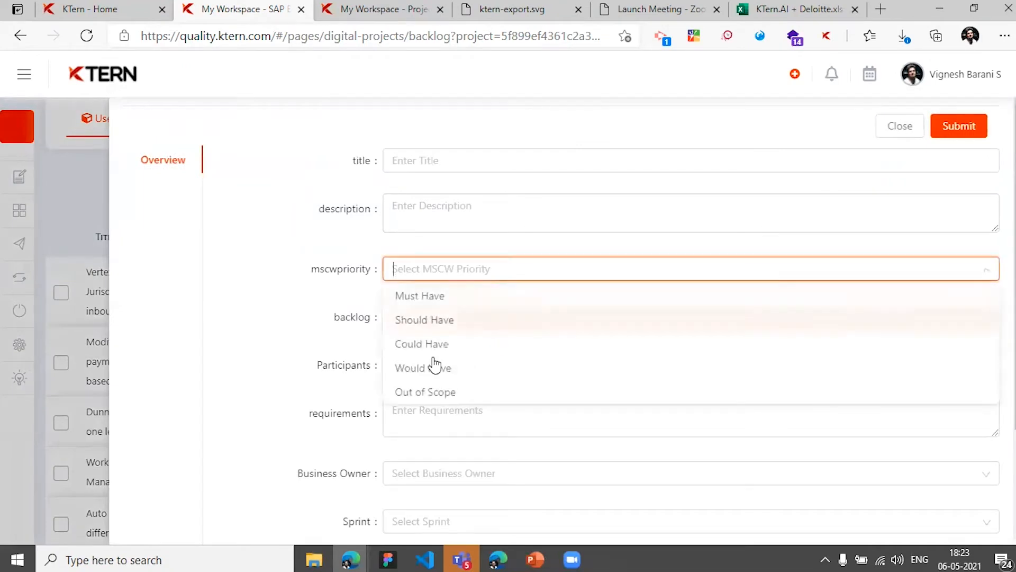
left_click(94, 218)
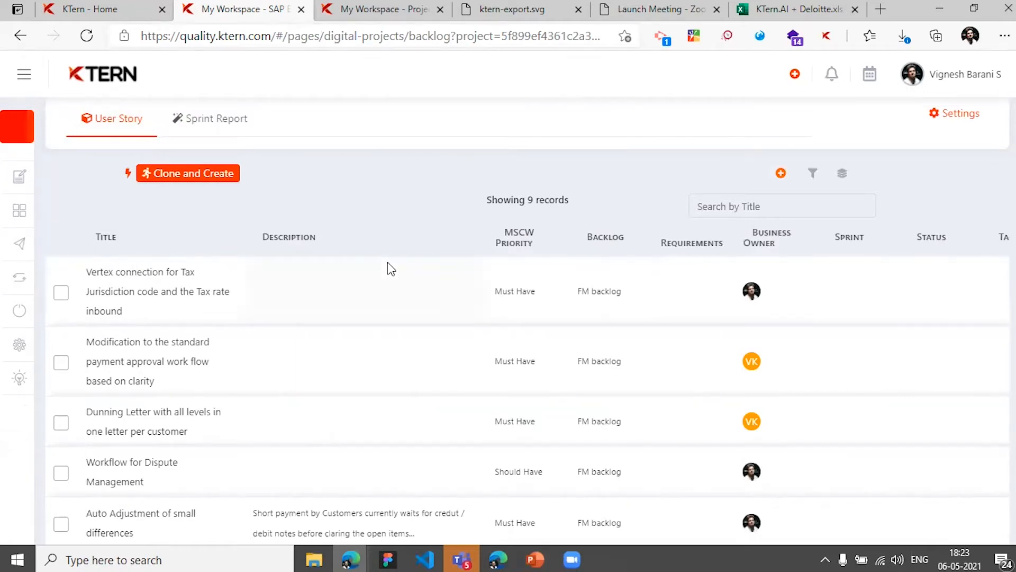
Open the project's sprint settings and examine the planned date fields of a blank new sprint form
scroll(511, 201, "up", 1)
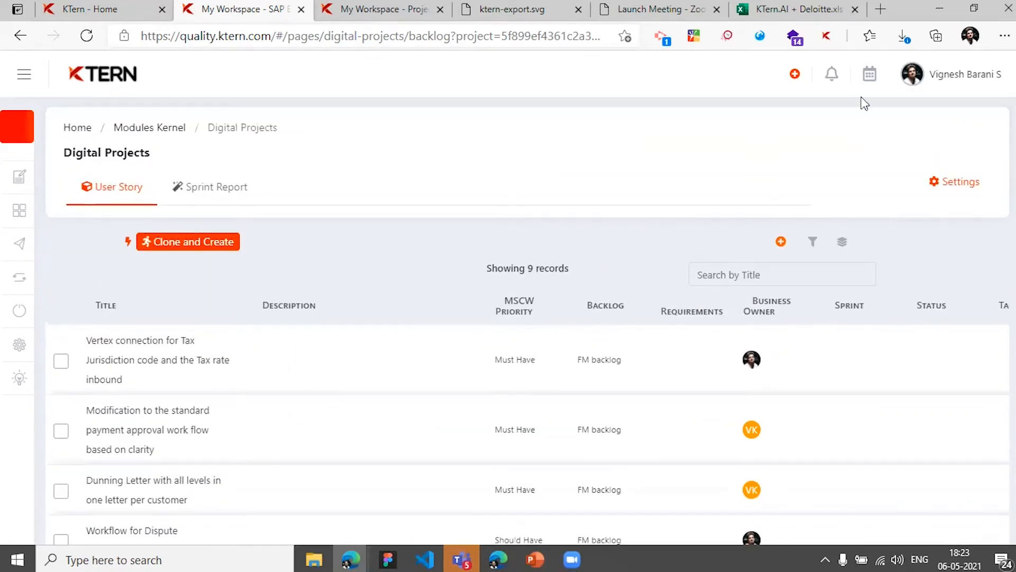
left_click(940, 191)
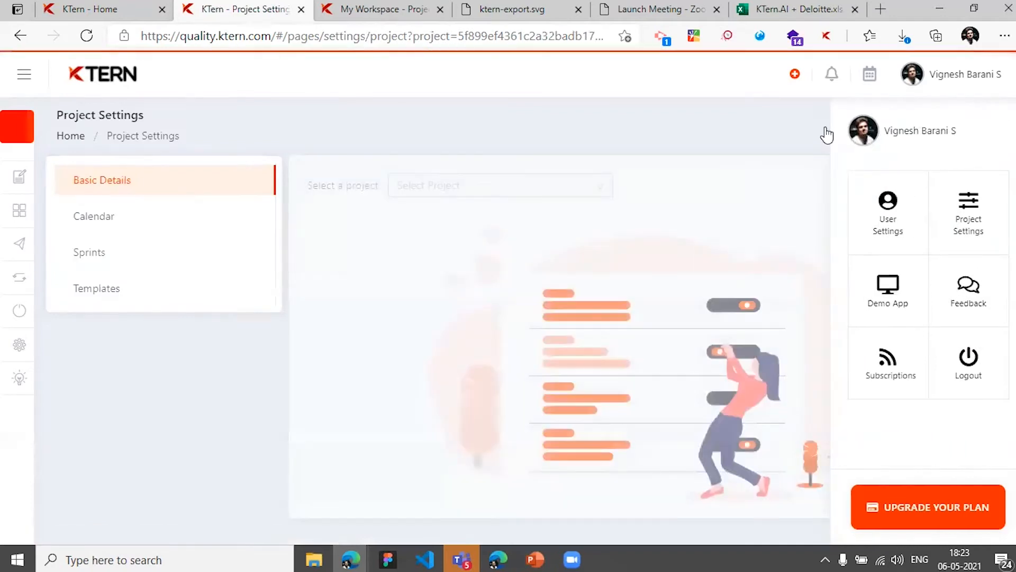
left_click(155, 258)
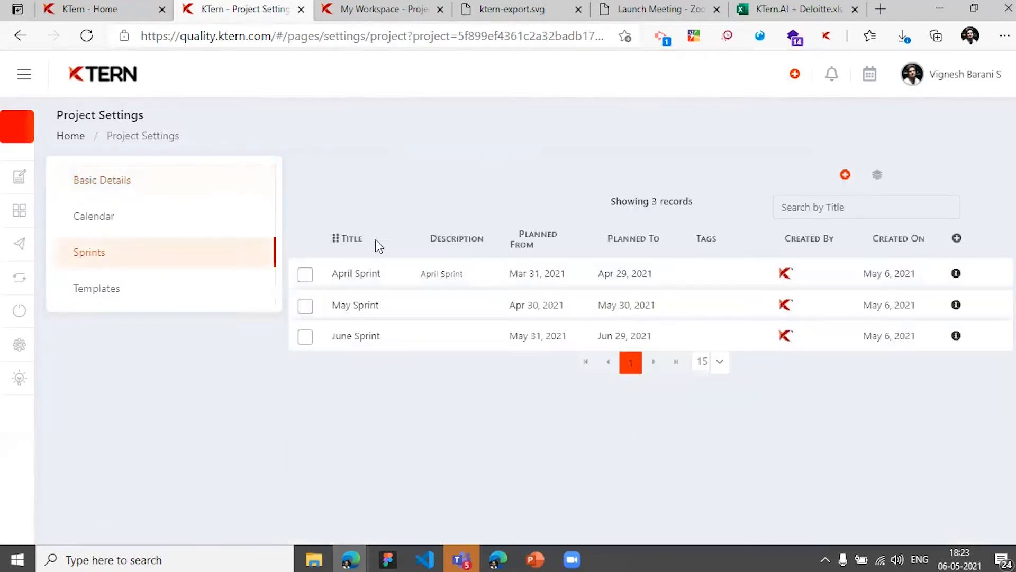
left_click(845, 176)
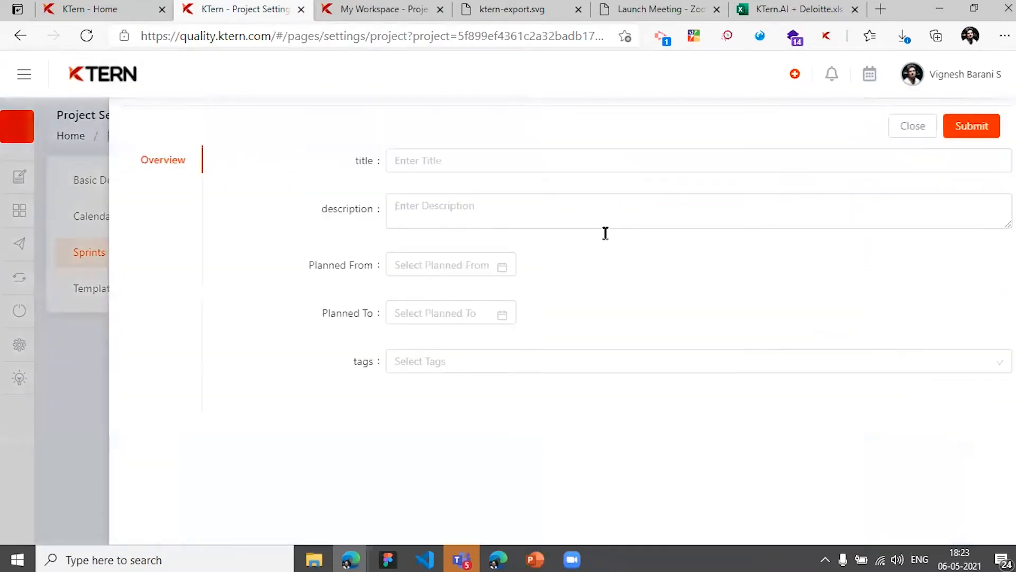
left_click(480, 269)
left_click(667, 282)
left_click(923, 134)
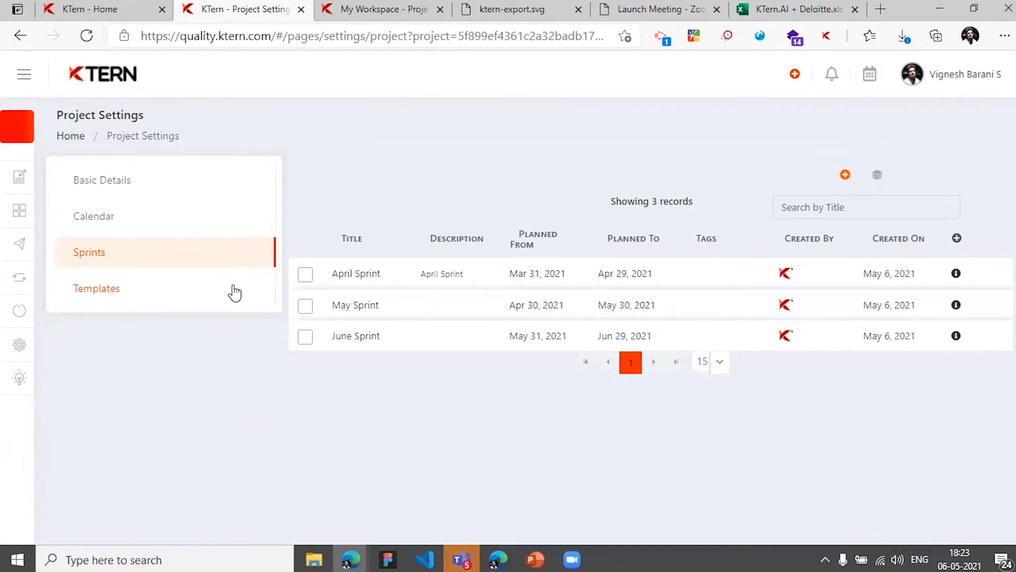
Examine the task rows of the WRICEF Development template in the project's template settings
left_click(235, 292)
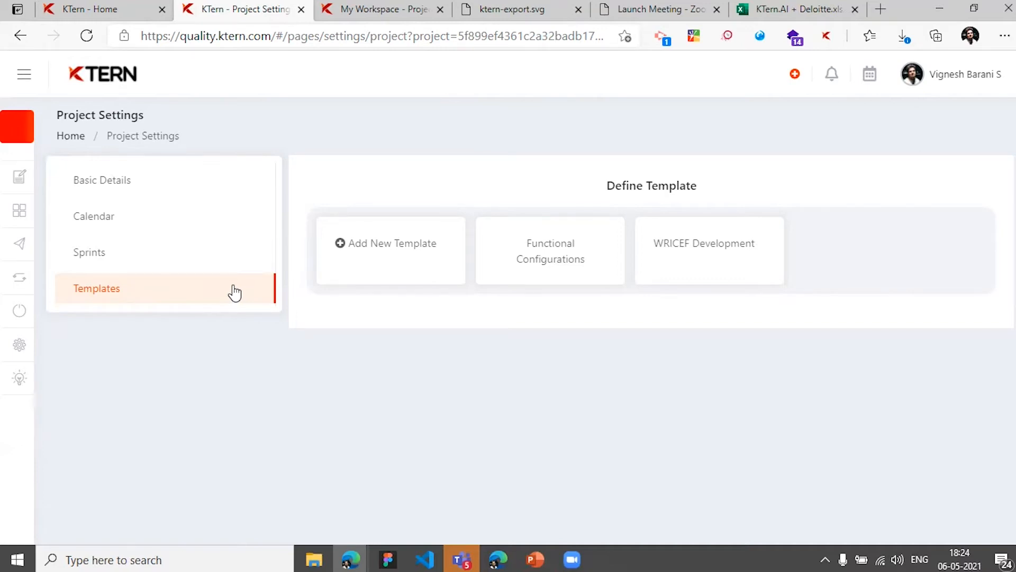
left_click(735, 285)
scroll(759, 347, "down", 2)
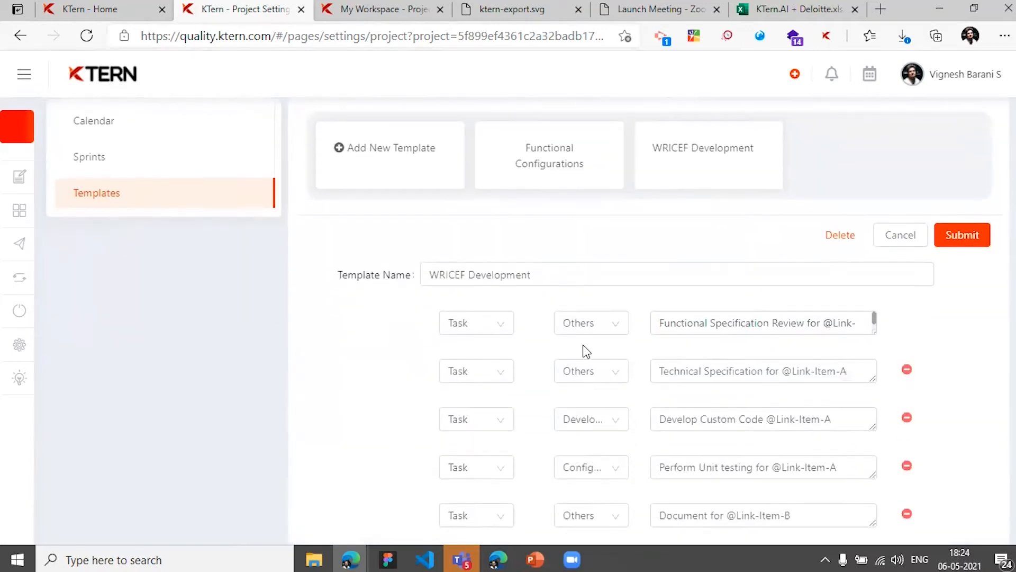
scroll(640, 354, "down", 1)
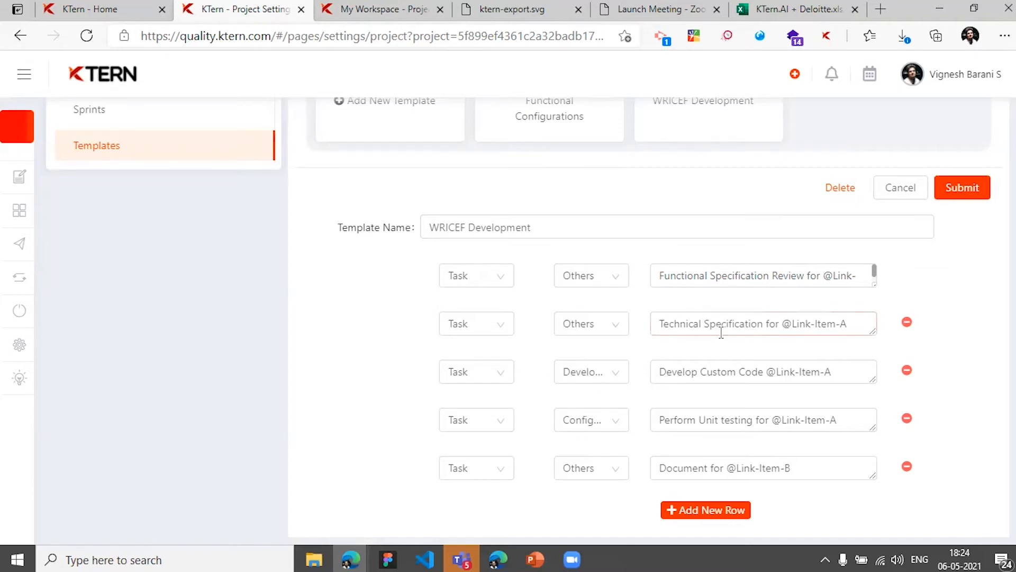
left_click(717, 367)
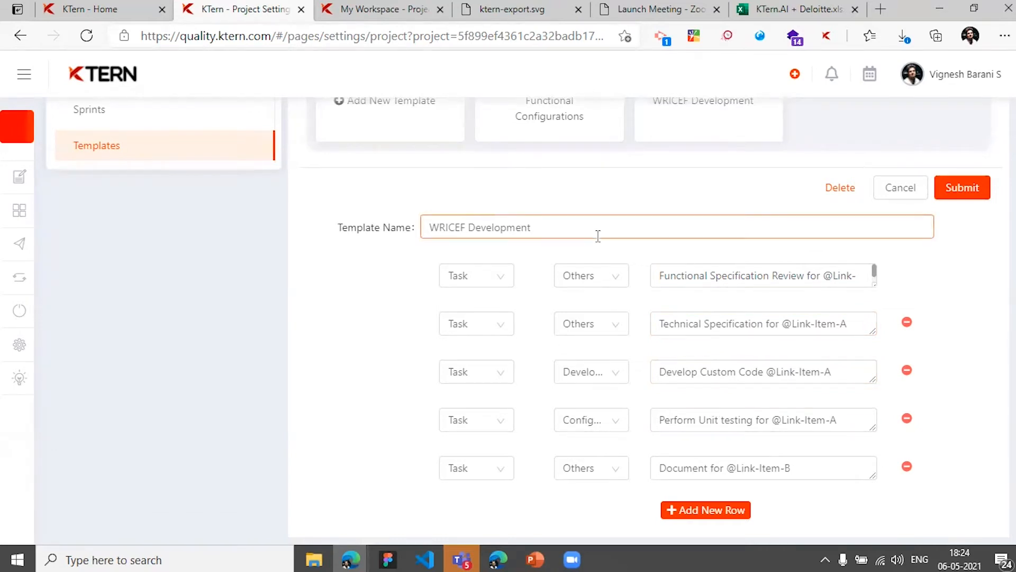
scroll(613, 252, "up", 1)
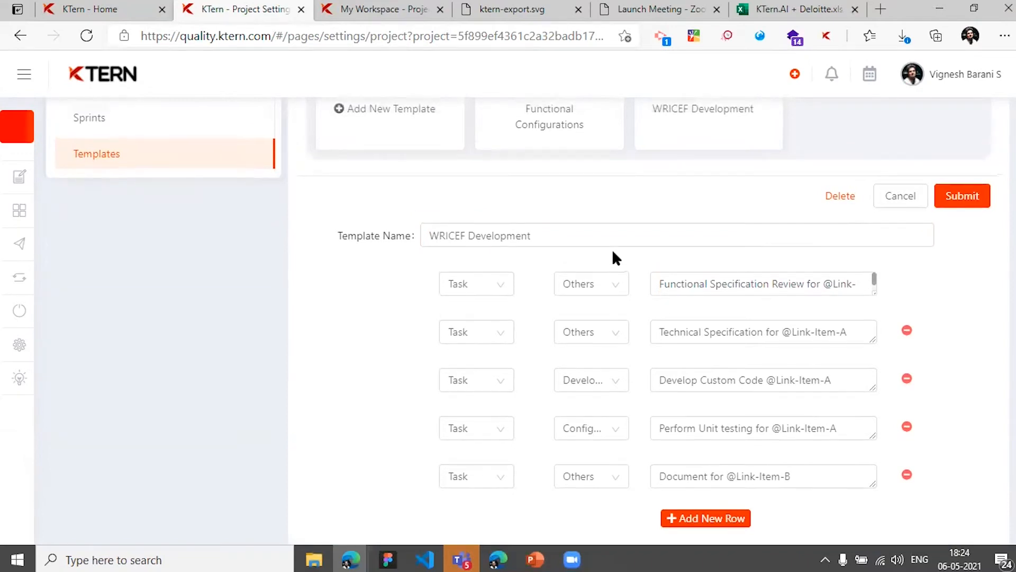
scroll(668, 232, "up", 2)
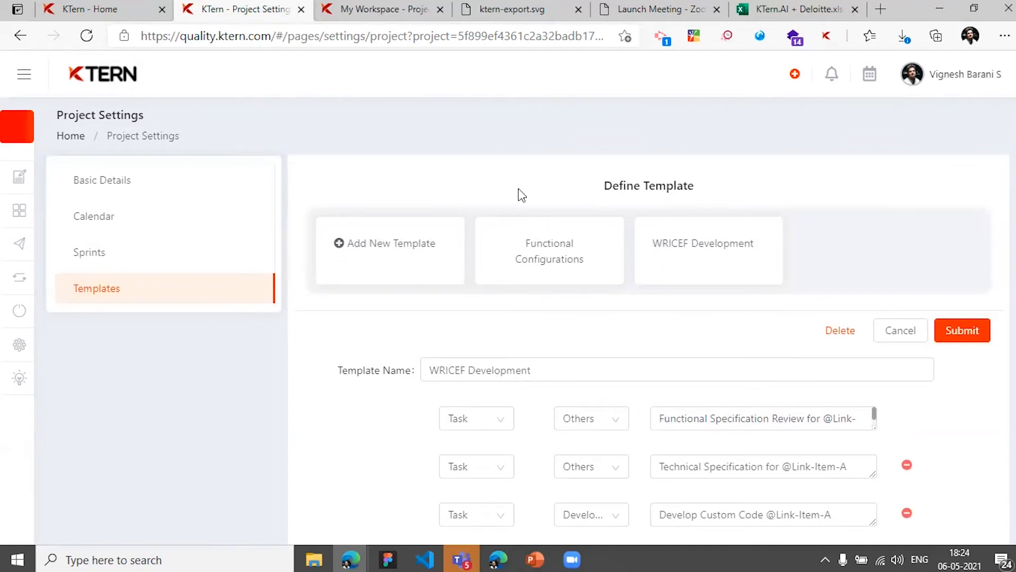
Start Clone and Create from the project's user story backlog and choose the task Custom Development as the item to clone
mouse_move(86, 313)
left_click(75, 369)
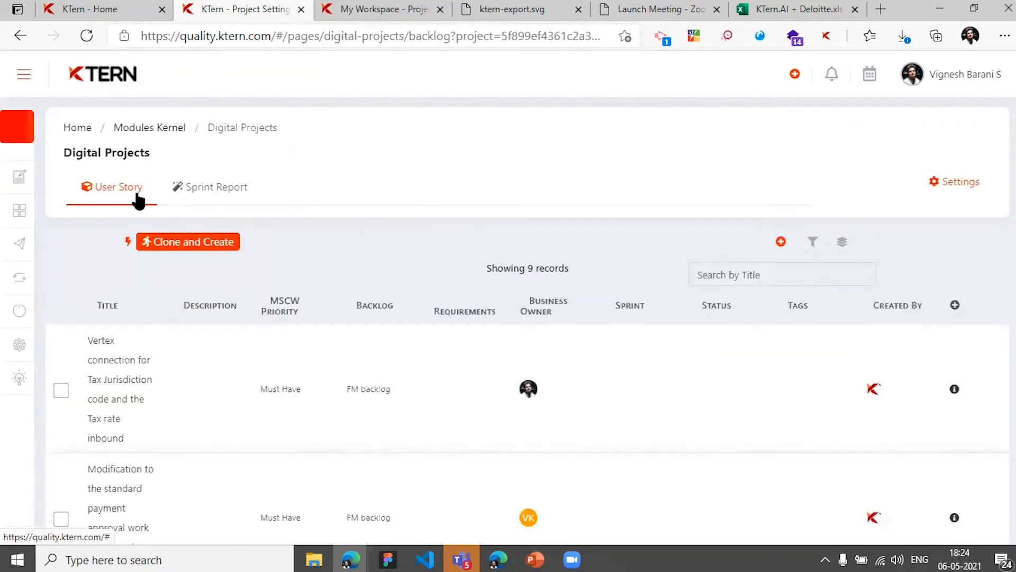
left_click(158, 241)
left_click(349, 177)
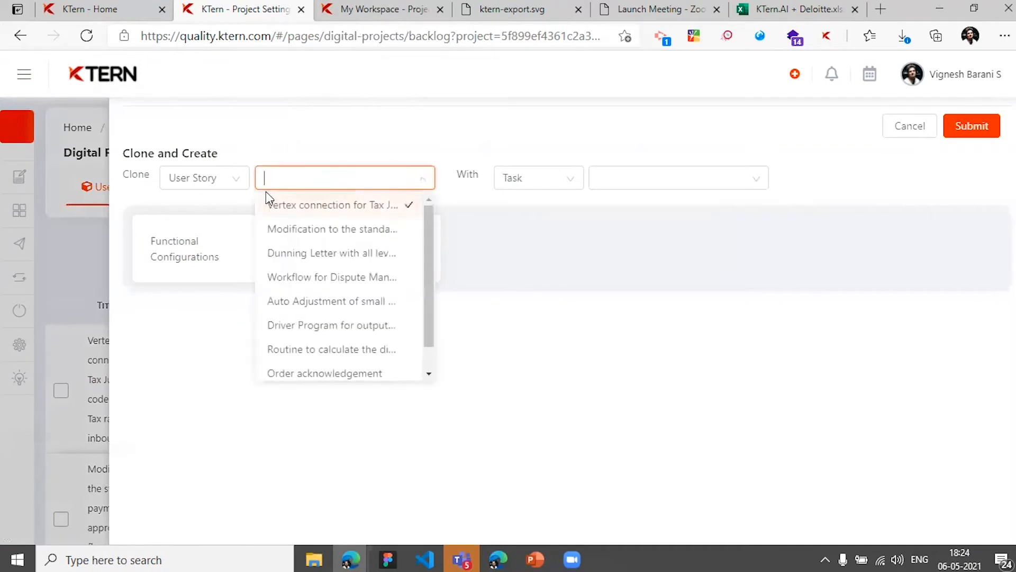
left_click(217, 185)
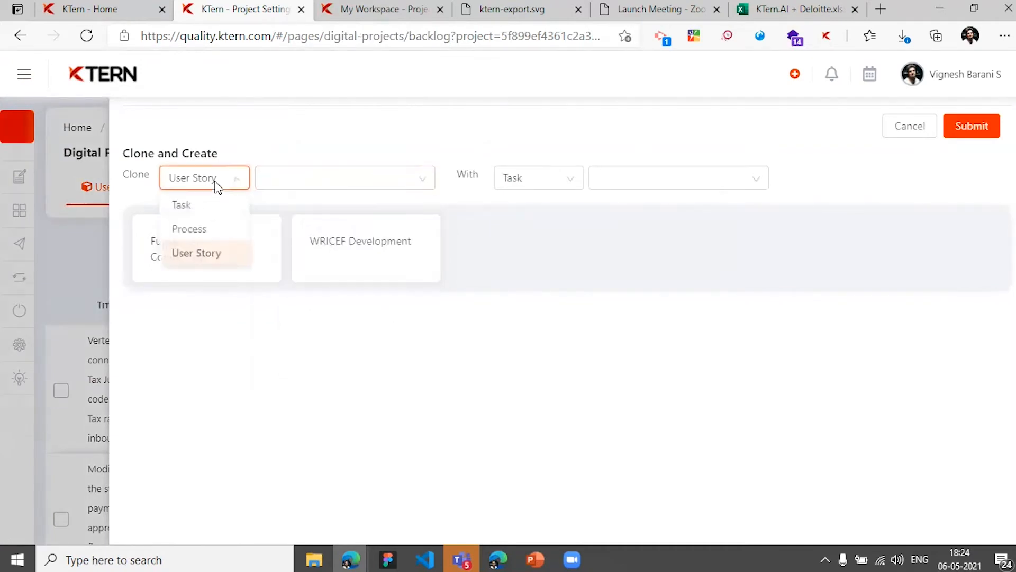
left_click(197, 205)
left_click(285, 181)
type("Custom")
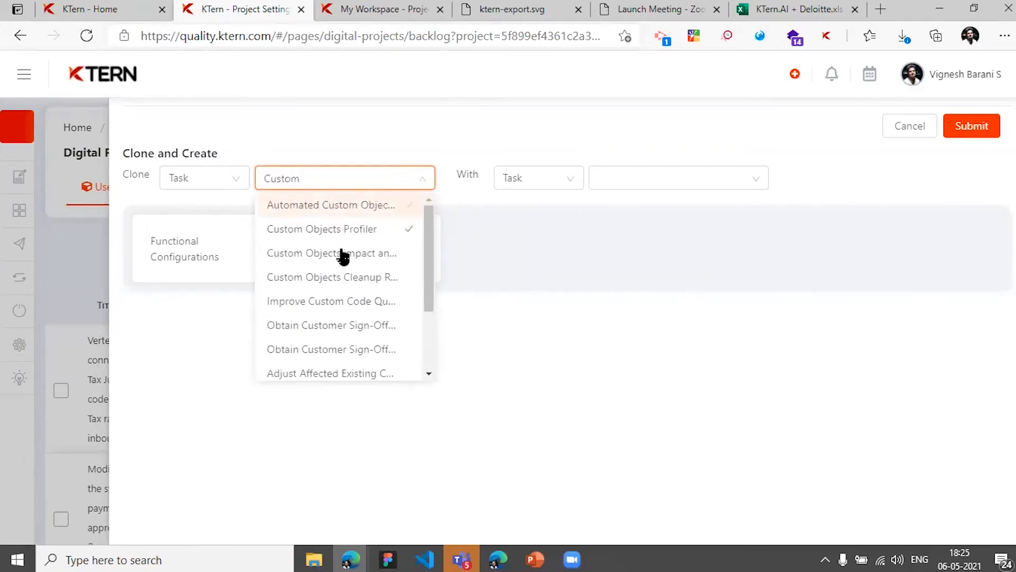
left_click(345, 276)
type("Dev")
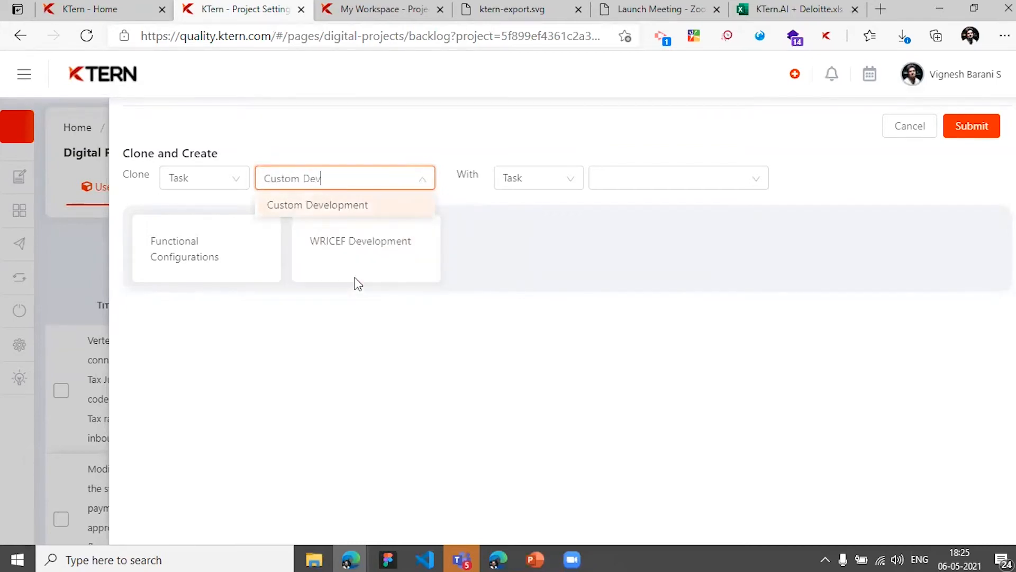
left_click(376, 207)
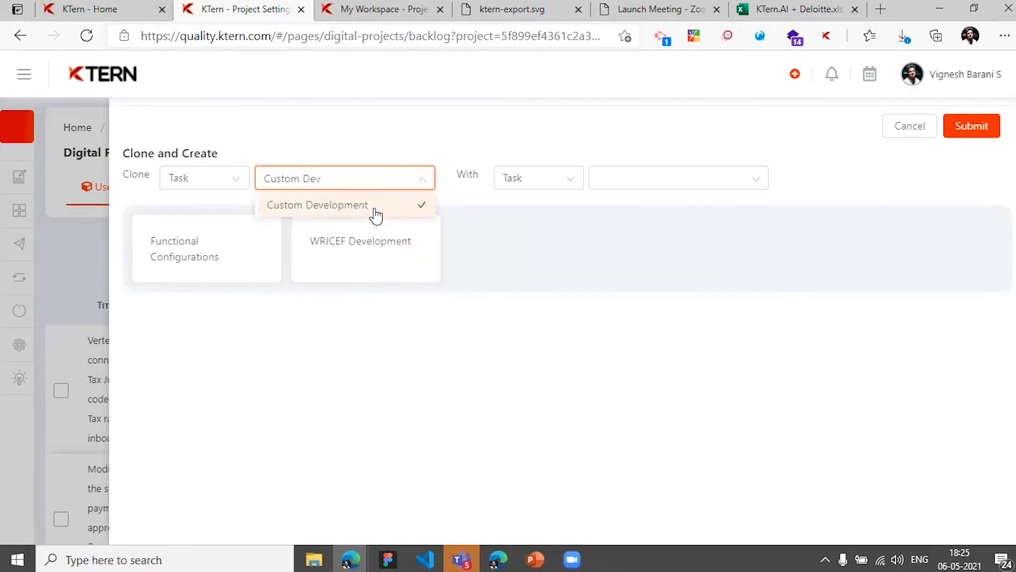
Pair the clone with the user stories Driver Program for output Sales order, Auto Adjustment of small differences and Workflow for Dispute Management
left_click(542, 177)
left_click(545, 251)
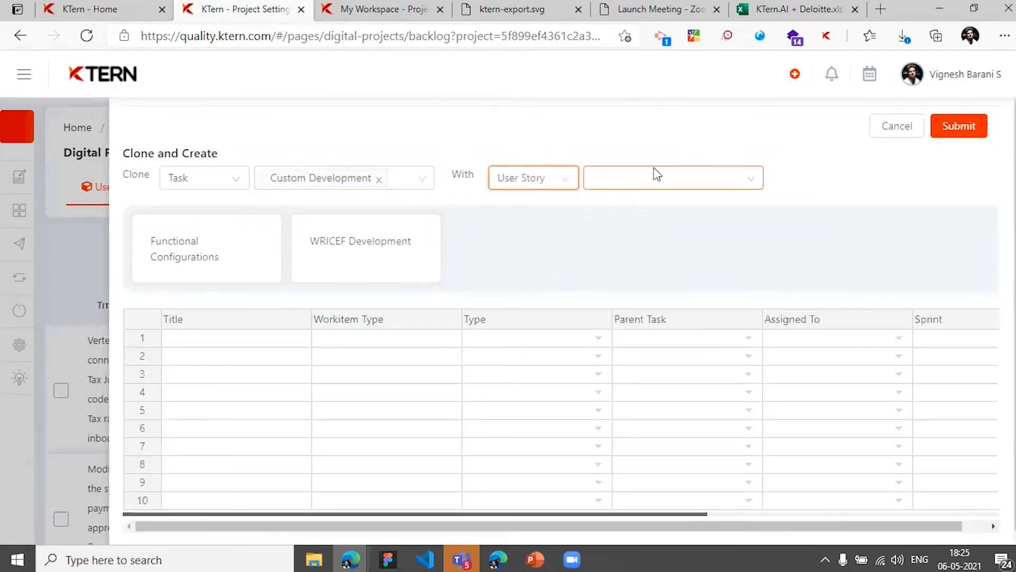
left_click(657, 174)
scroll(653, 252, "down", 1)
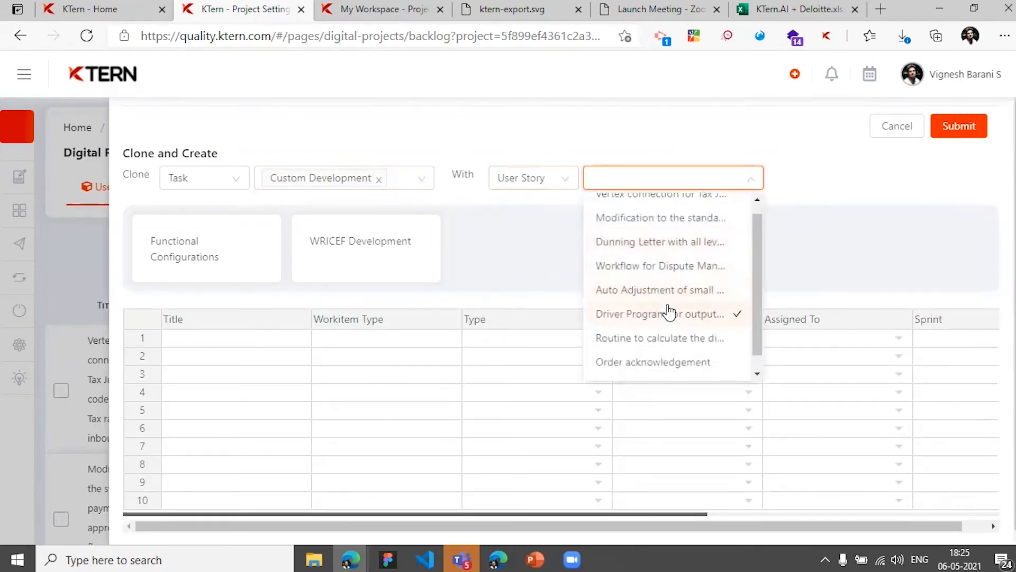
left_click(676, 295)
left_click(683, 310)
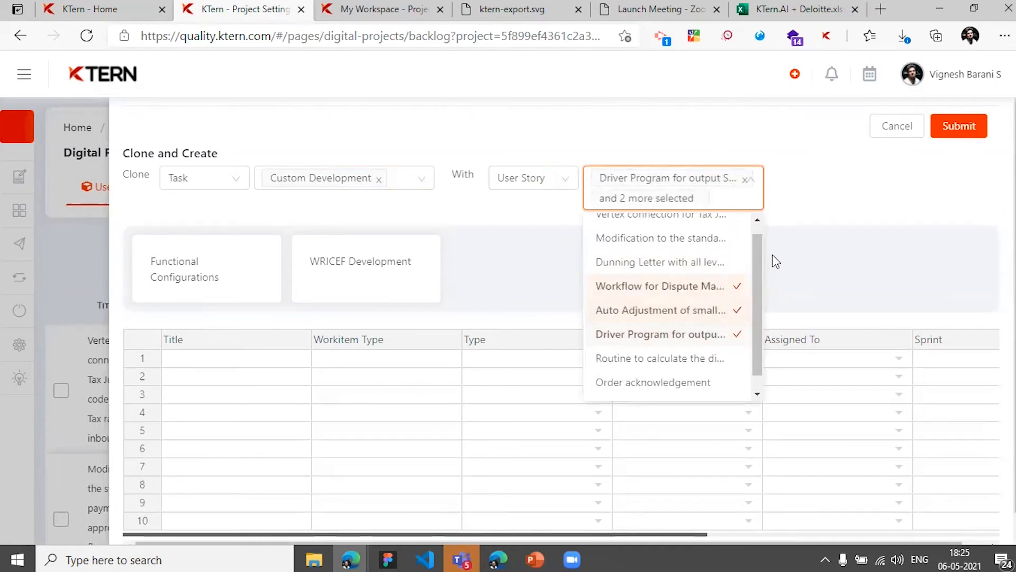
left_click(808, 215)
Apply the WRICEF Development template to the clone and widen the Title column so each task title fits on one line
scroll(809, 214, "down", 1)
left_click(406, 251)
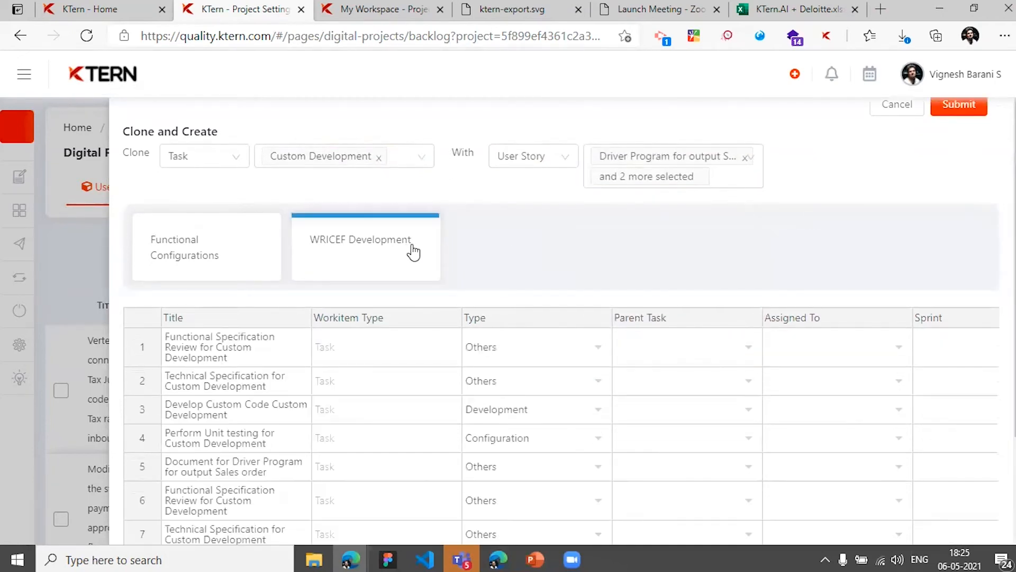
scroll(548, 278, "down", 3)
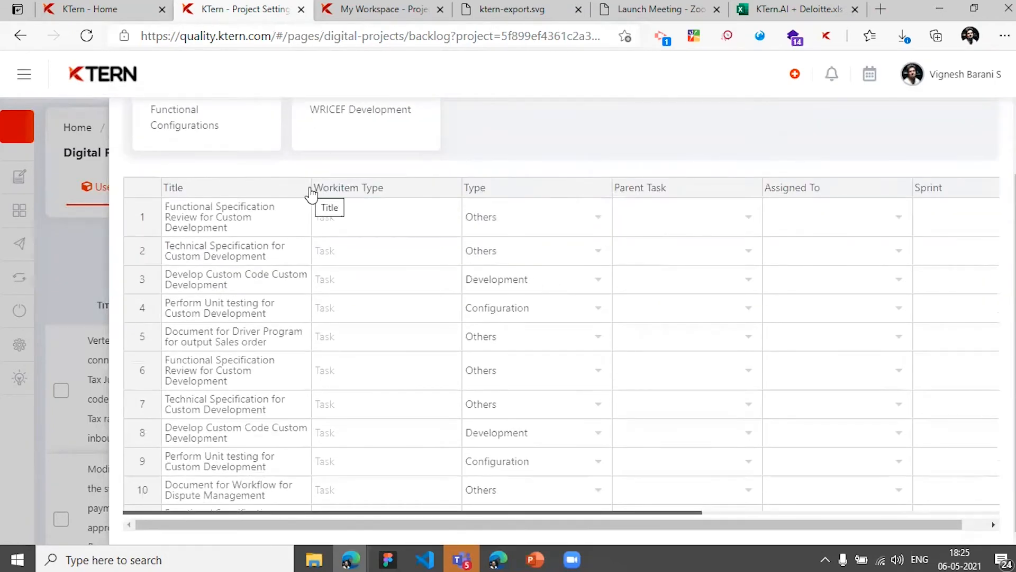
left_click(274, 241)
left_click_drag(318, 193, 465, 184)
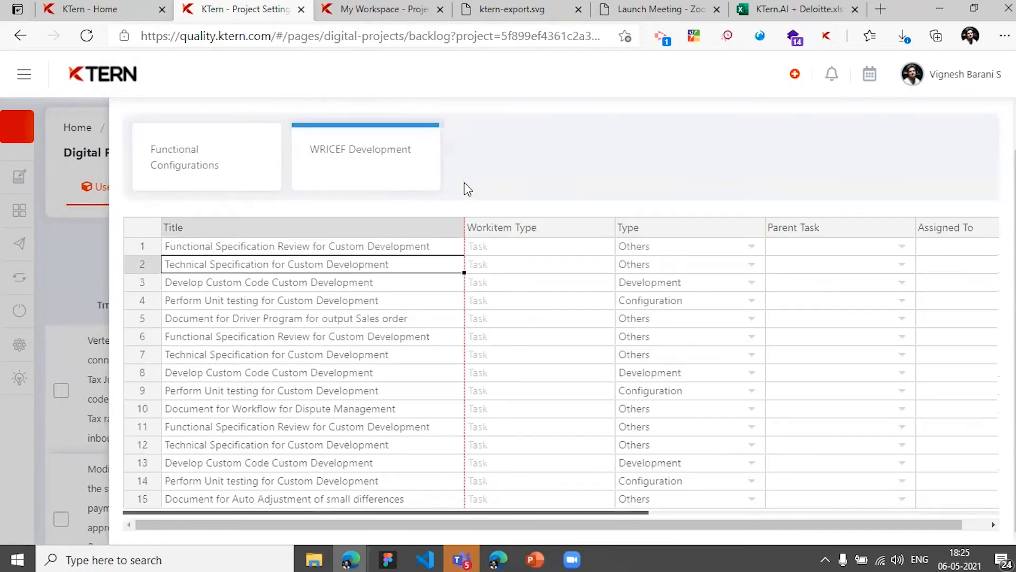
Review the task rows generated for the three user stories and their remaining columns in the Clone and Create table
left_click(382, 390)
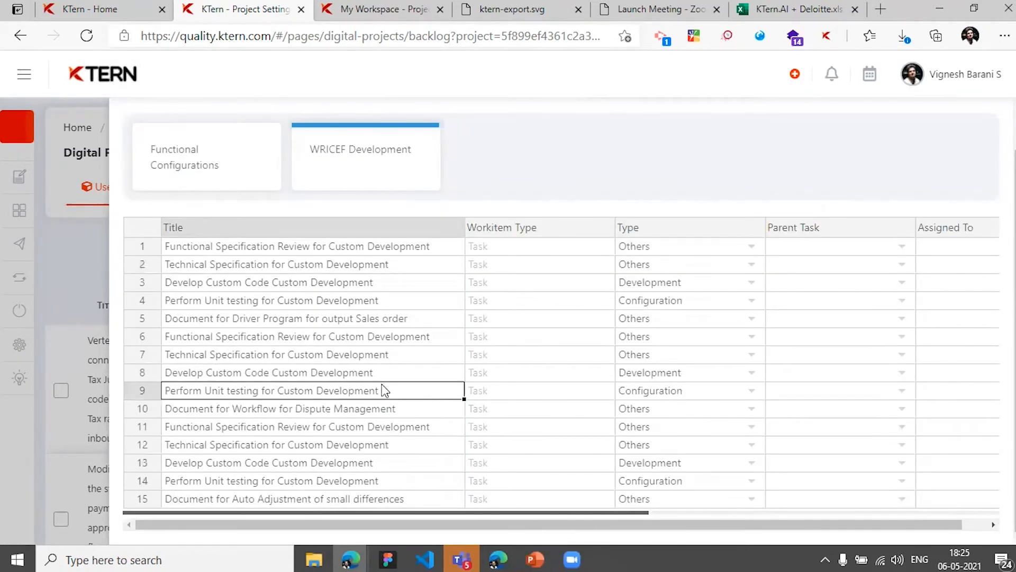
scroll(382, 390, "right", 2)
scroll(383, 390, "left", 2)
scroll(382, 390, "up", 3)
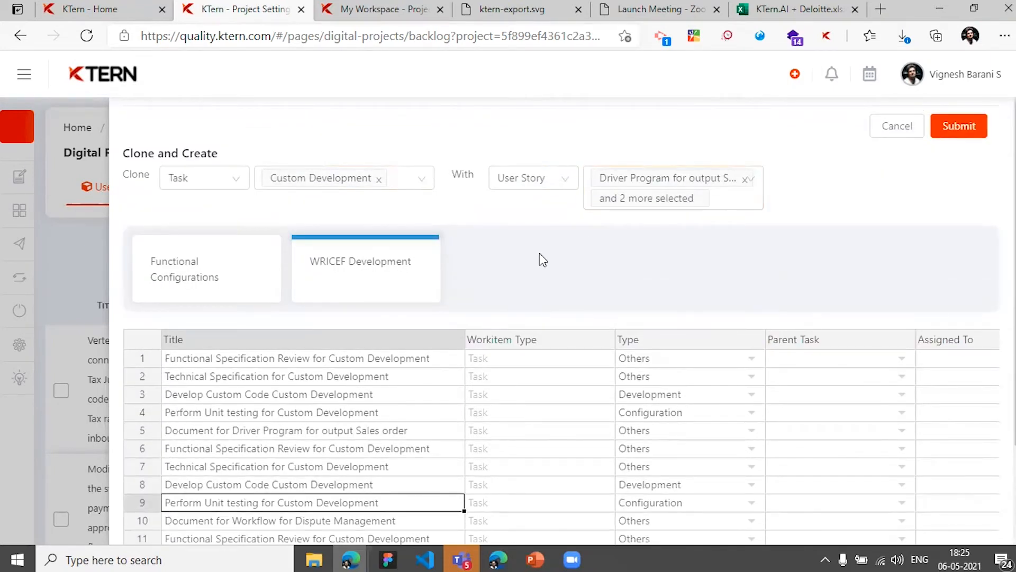
scroll(538, 253, "down", 3)
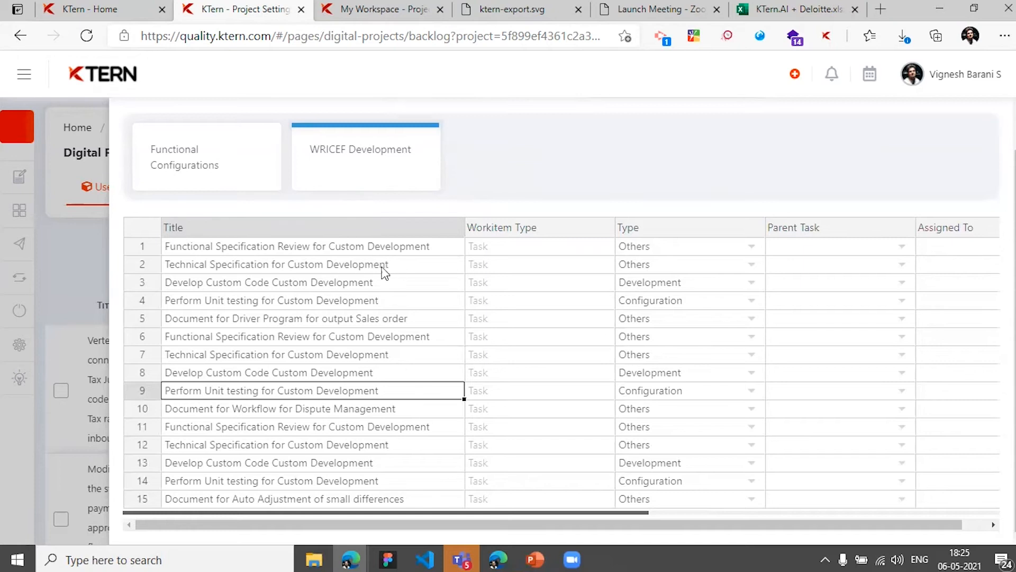
scroll(429, 303, "right", 6)
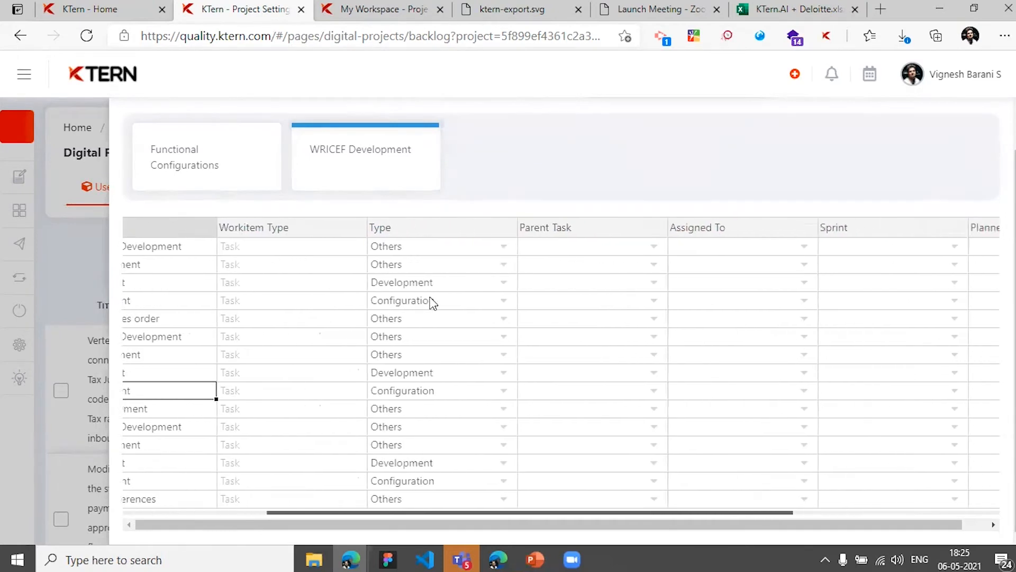
Set the Parent Task of the first row to Development of WRICEF objects and fill it down to all task rows
left_click(479, 252)
left_click(479, 253)
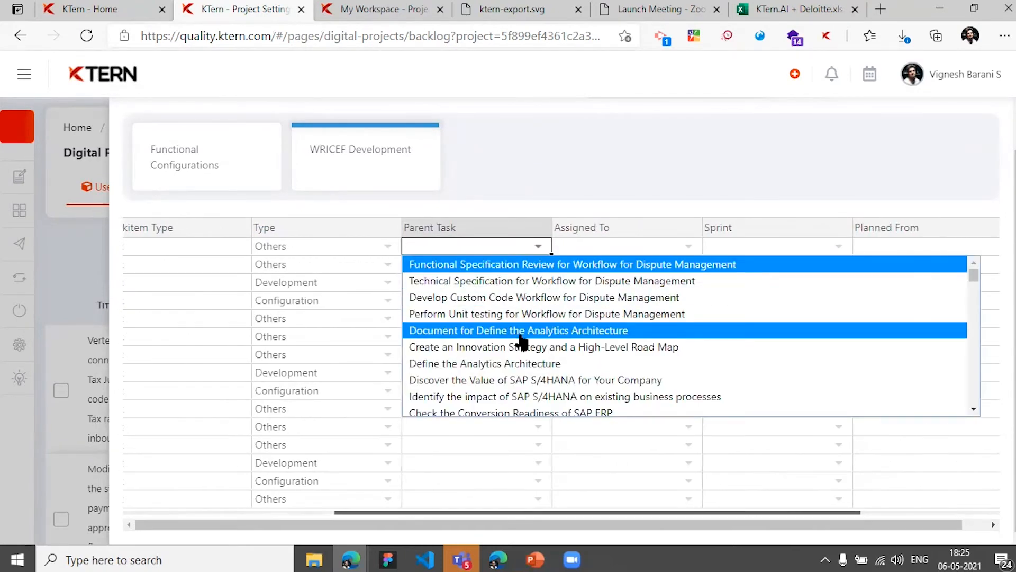
scroll(522, 341, "down", 5)
scroll(521, 341, "down", 2)
type("C")
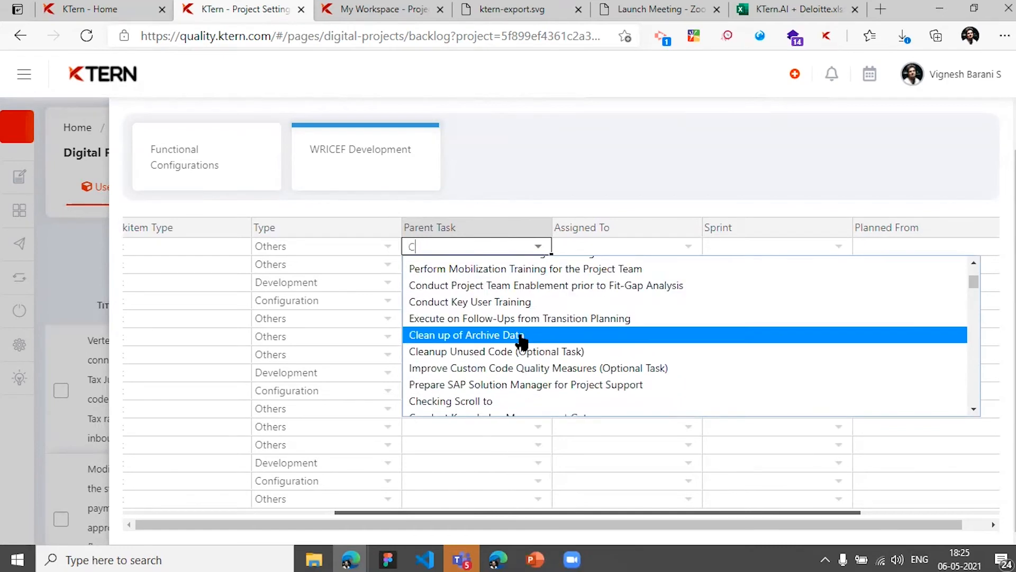
type("ustom")
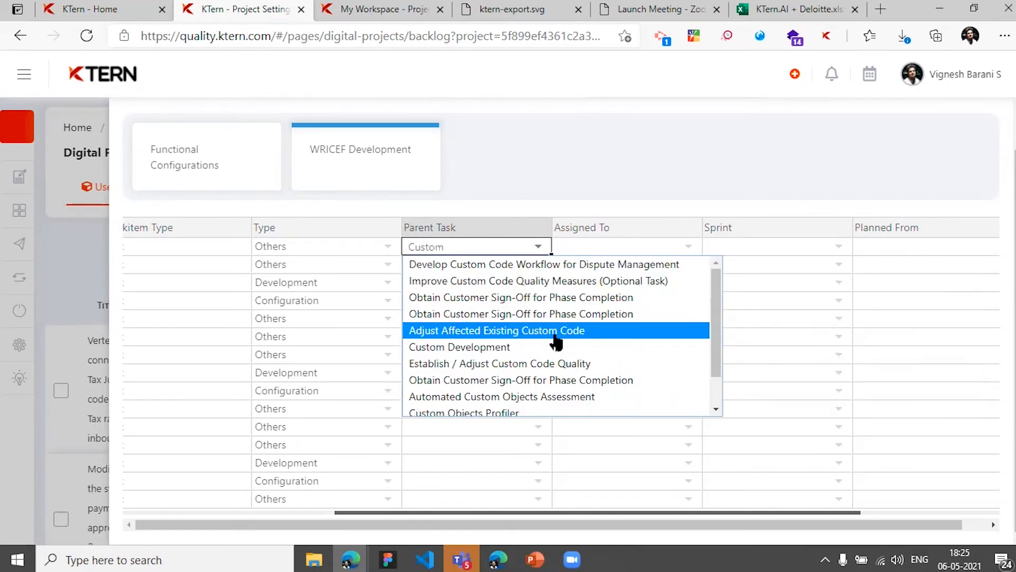
scroll(558, 349, "down", 2)
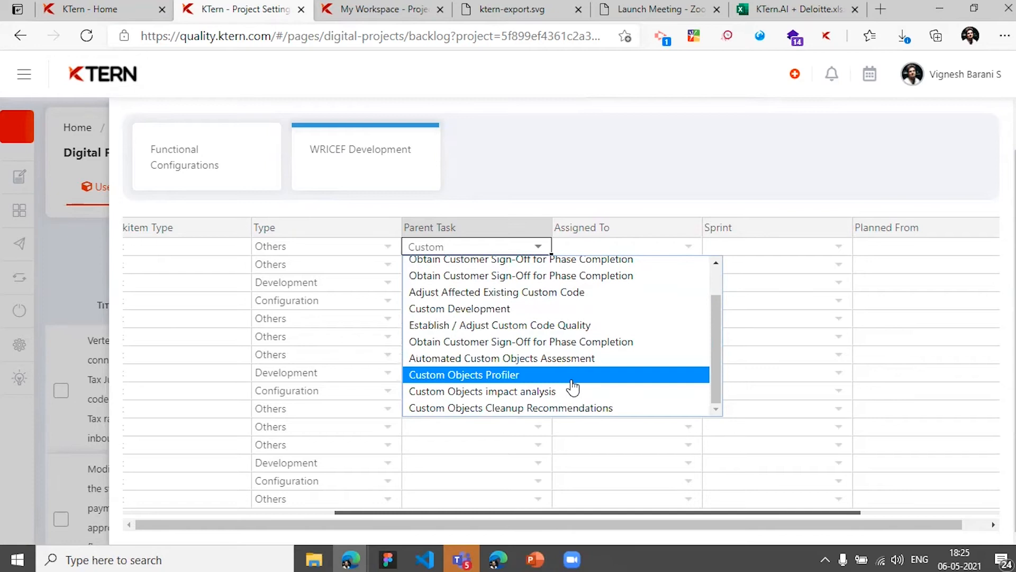
scroll(573, 388, "up", 2)
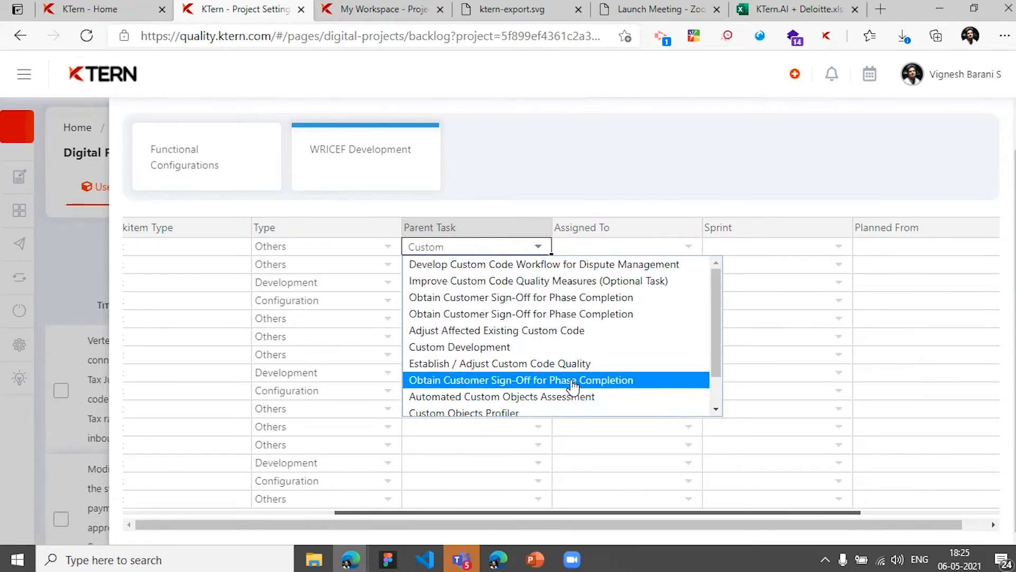
key("ctrl+a")
type("WRICEF")
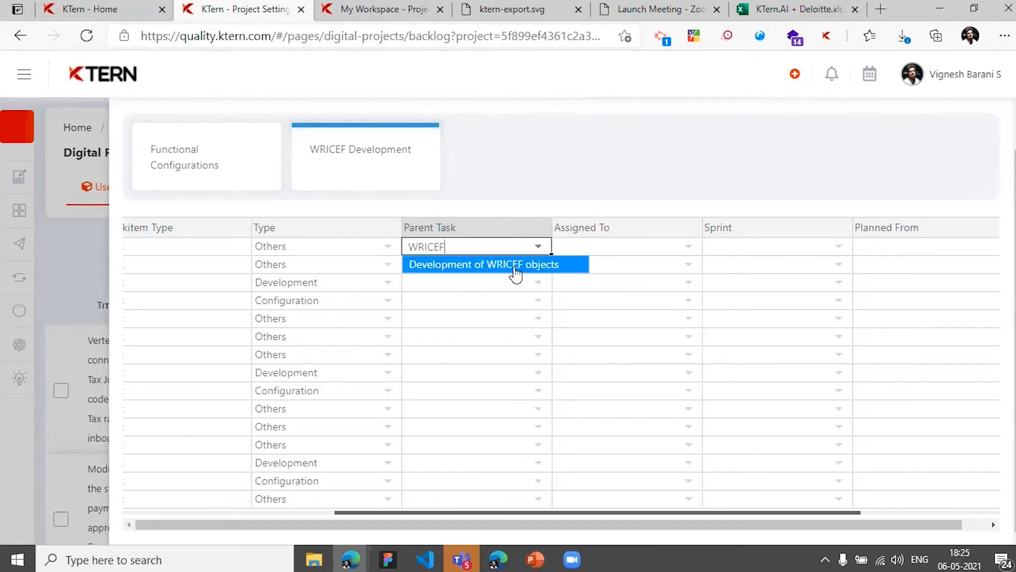
left_click(513, 263)
left_click_drag(548, 513, 549, 515)
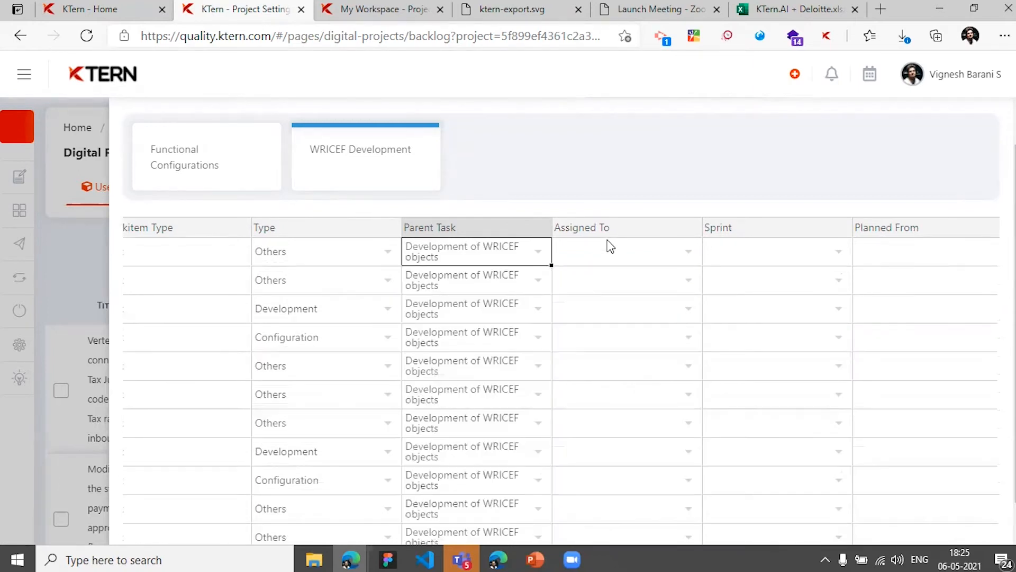
Assign the first task row to the signed-in team member and fill the assignee down the Assigned To column
left_click(614, 248)
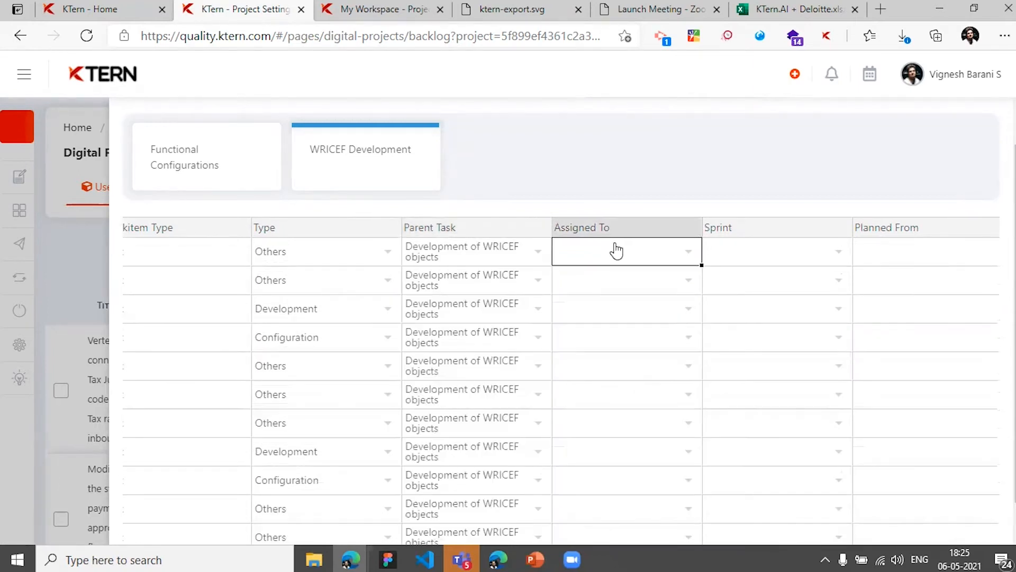
left_click(653, 252)
scroll(697, 214, "down", 1)
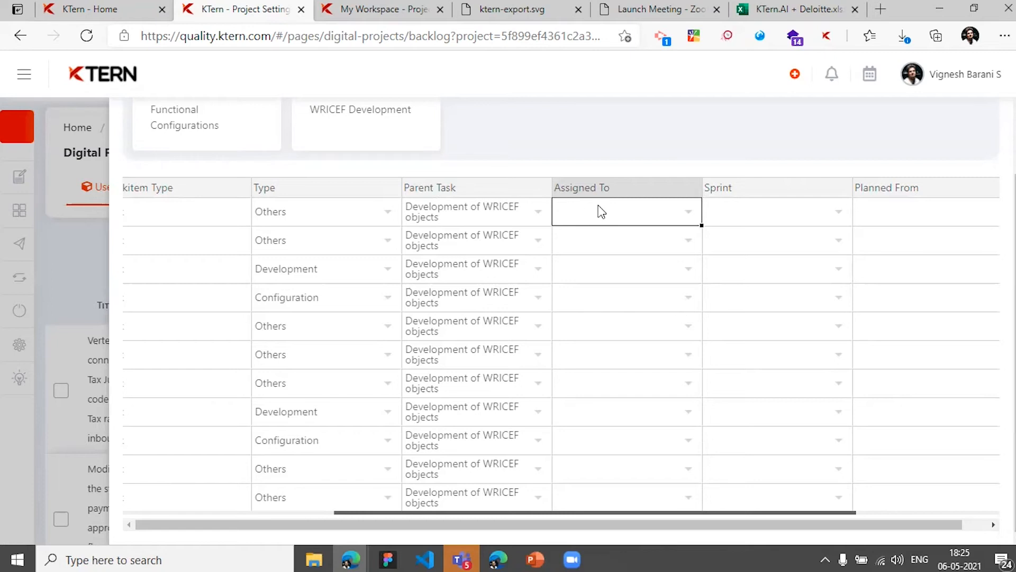
double_click(633, 211)
left_click(632, 269)
left_click_drag(702, 225, 709, 508)
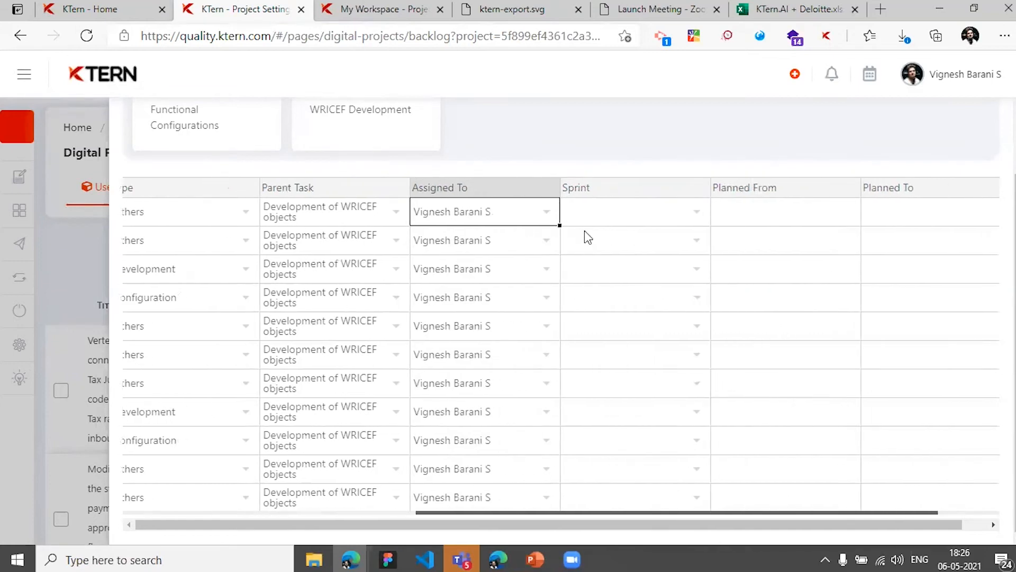
Set the Sprint to April Sprint for the first five task rows and to May Sprint for the rows below
double_click(608, 211)
left_click(633, 235)
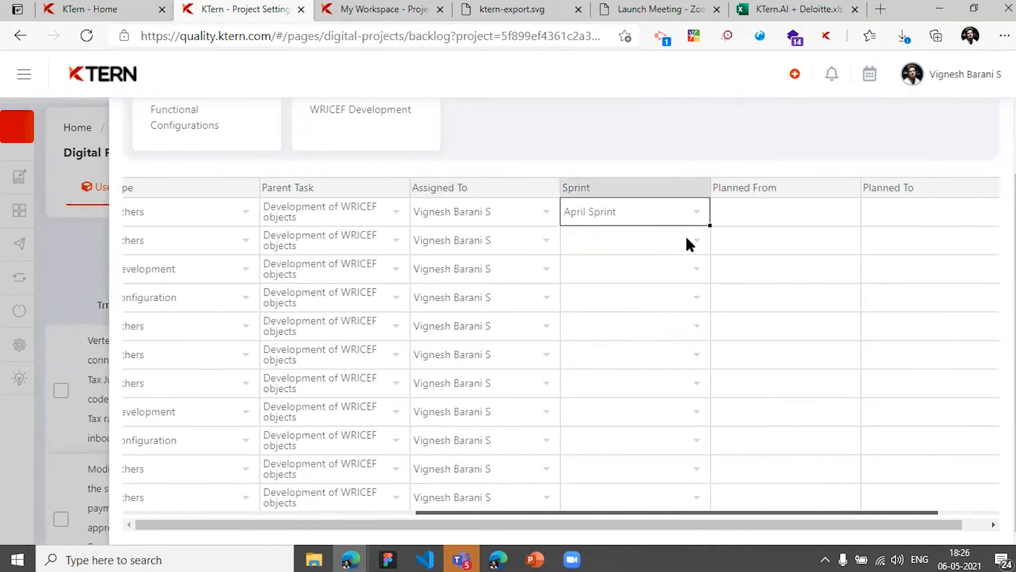
left_click_drag(708, 224, 699, 338)
left_click(635, 365)
double_click(634, 367)
left_click(631, 393)
left_click_drag(709, 365, 714, 491)
Set Planned From and Planned To of the first row to 05/05/2021 and fill both columns down as consecutive days
scroll(715, 491, "right", 3)
double_click(646, 212)
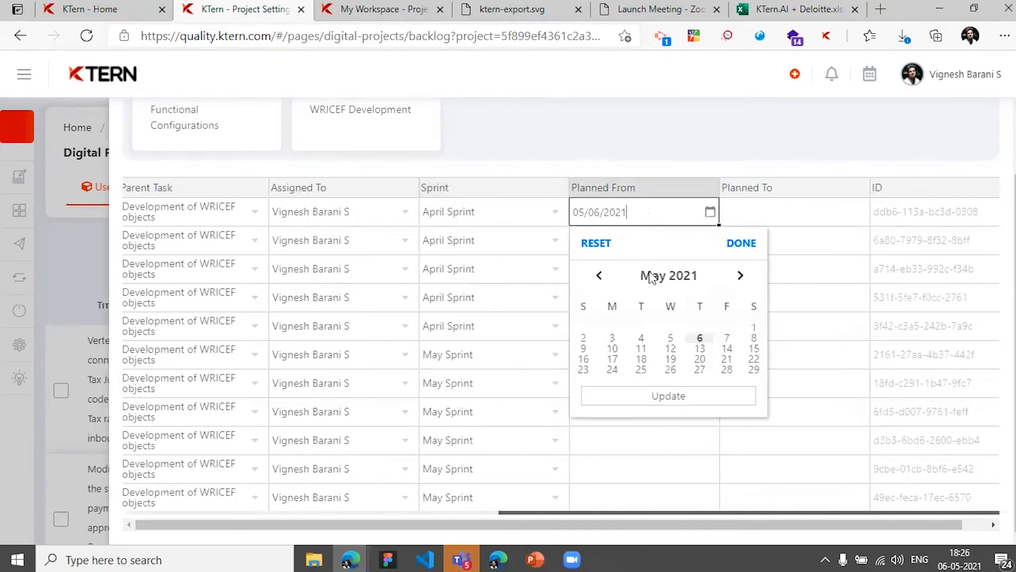
left_click(670, 338)
left_click_drag(772, 222, 814, 202)
left_click_drag(868, 225, 878, 514)
Copy the first row's title, Functional Specification Review for Custom Development, and submit the Clone and Create form
scroll(805, 243, "up", 3)
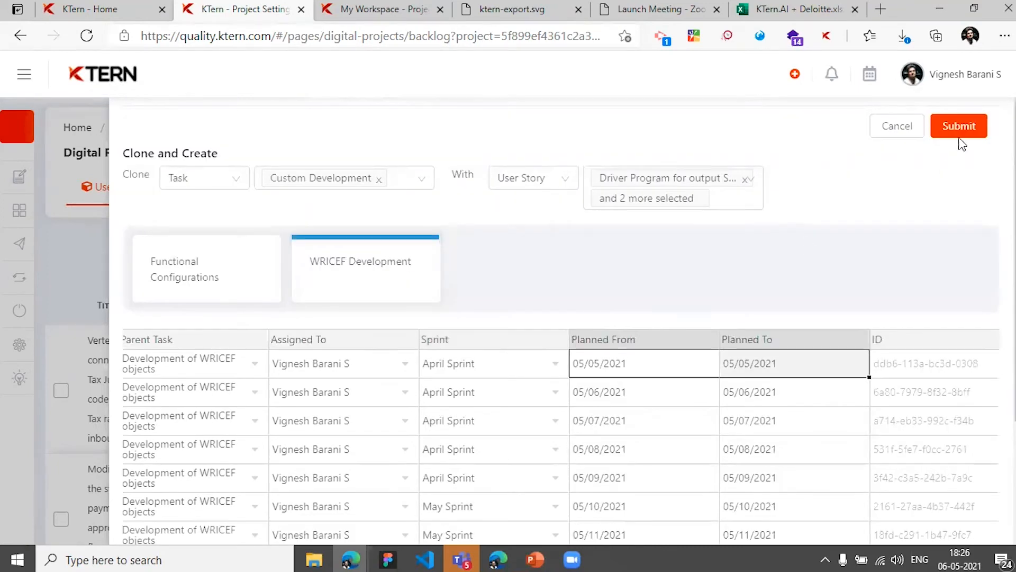
scroll(508, 445, "left", 5)
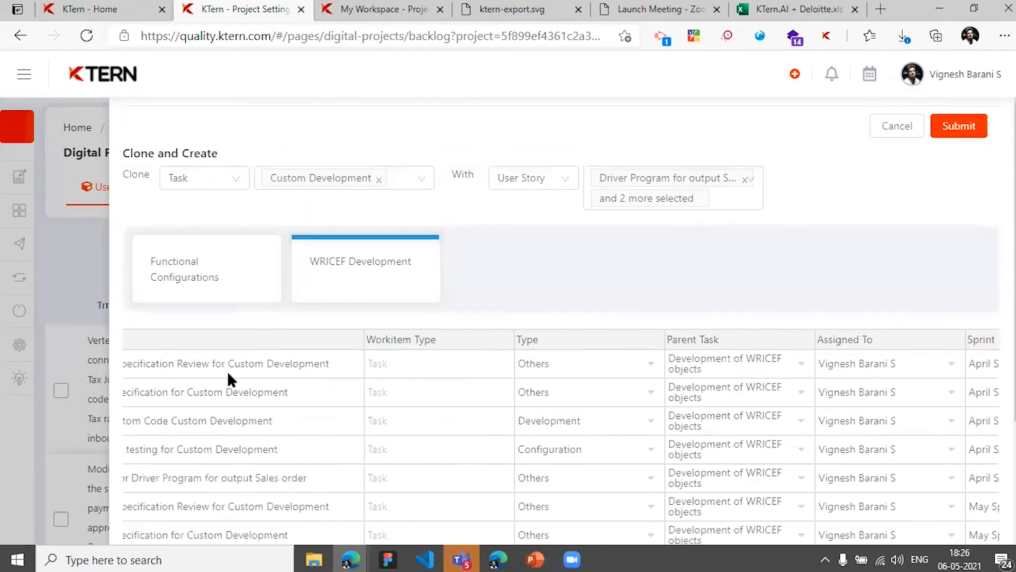
scroll(390, 344, "left", 3)
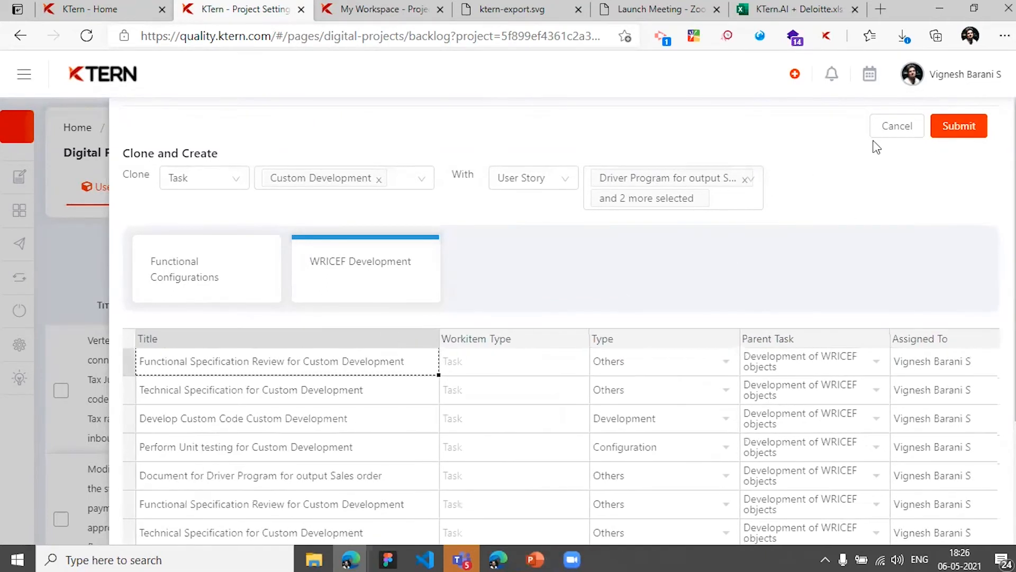
left_click(951, 135)
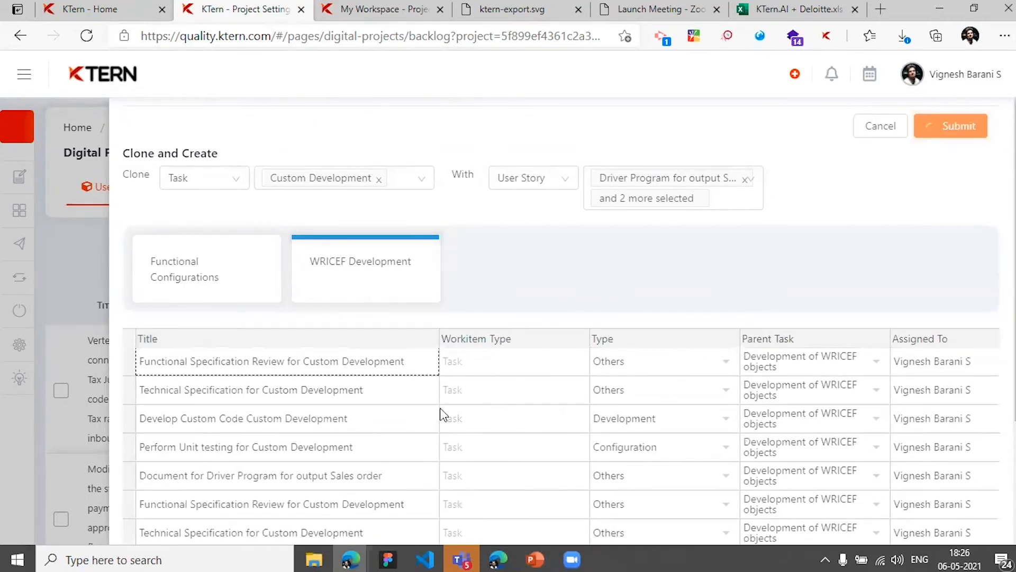
scroll(431, 422, "down", 2)
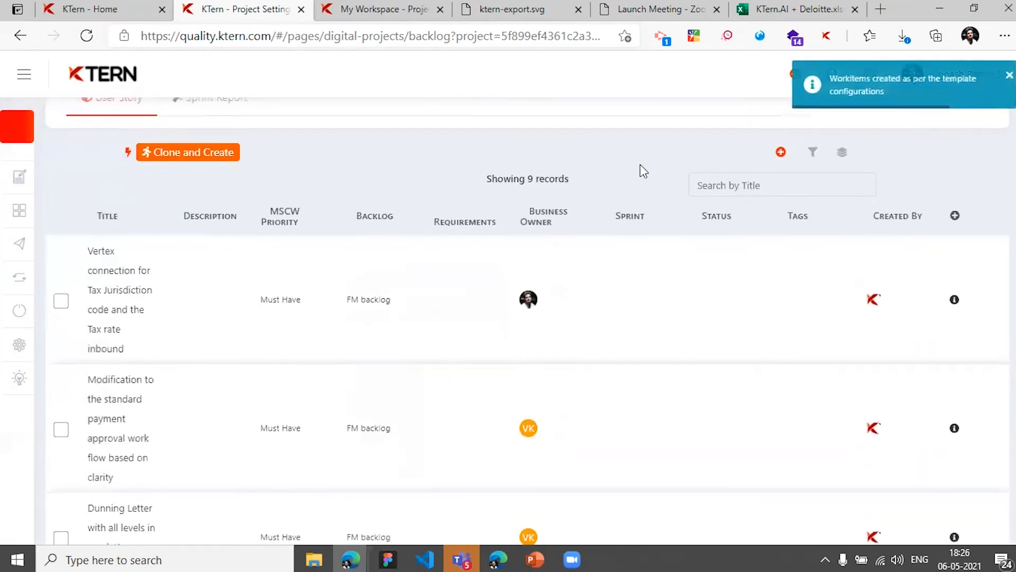
Search the project's task list for Functional Specification Review for Custom Development
mouse_move(56, 90)
left_click(73, 390)
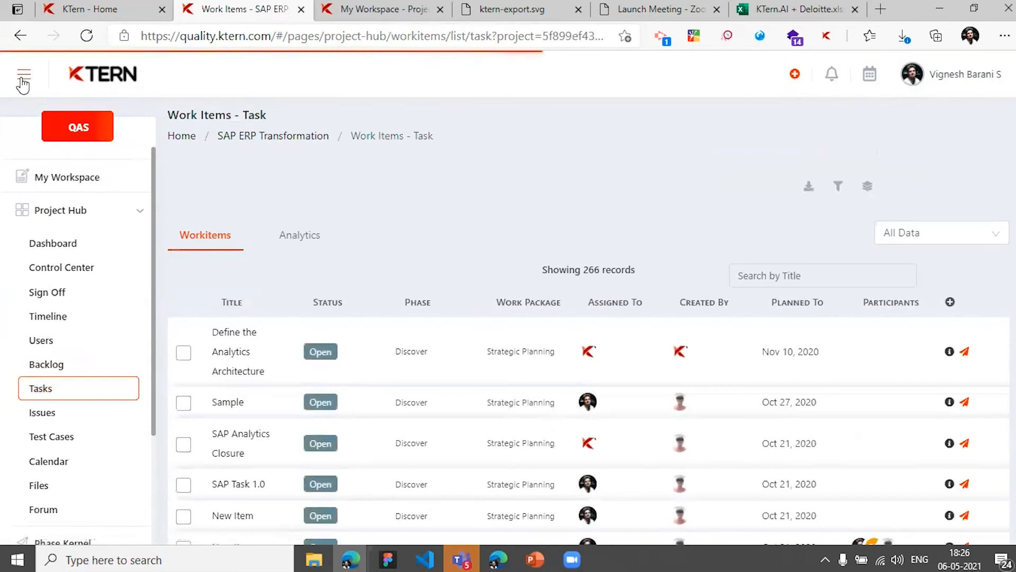
scroll(252, 267, "down", 1)
left_click(762, 211)
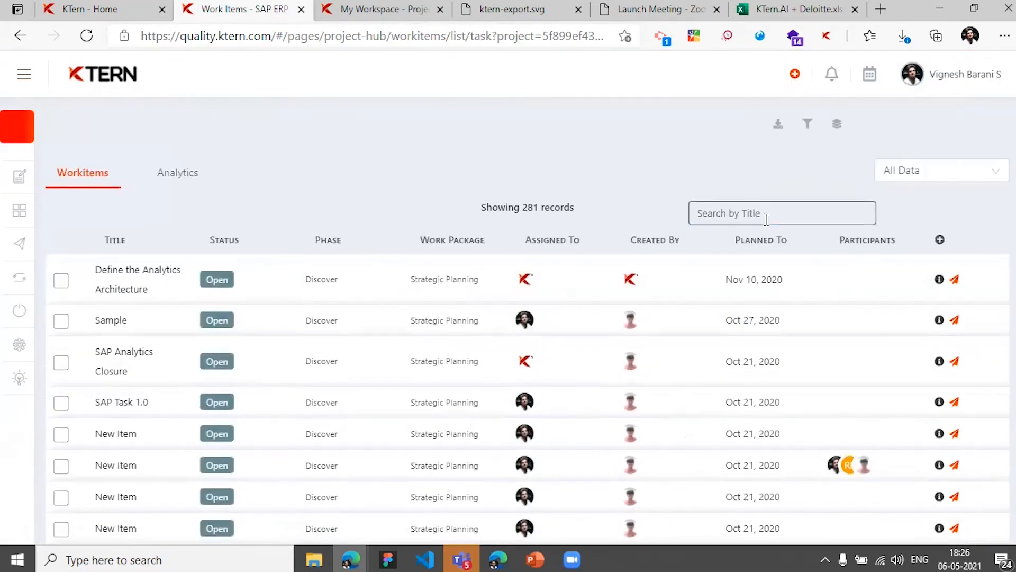
key("ctrl+v")
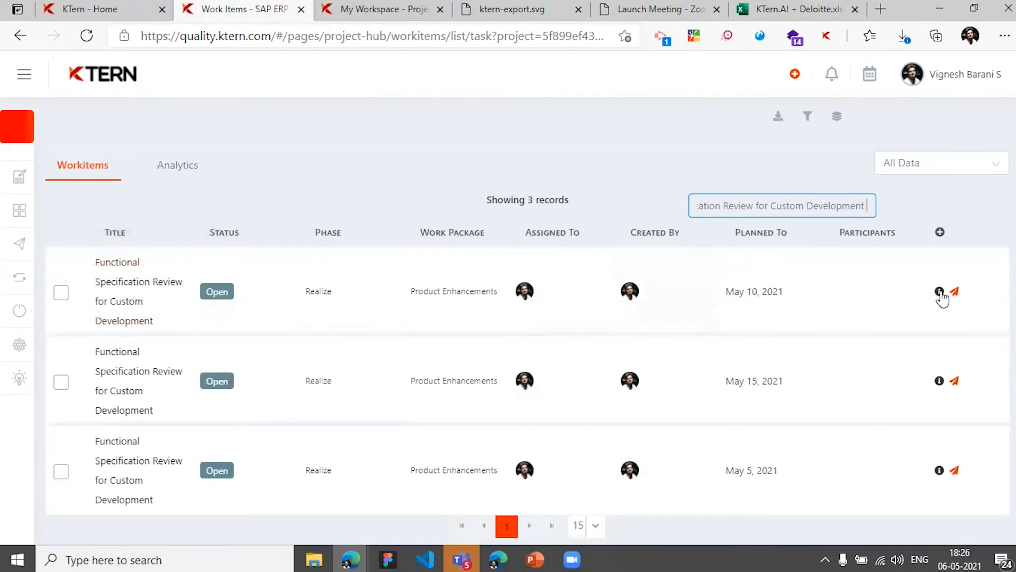
Go back to the project's backlog and open its Sprint Report
left_click(28, 84)
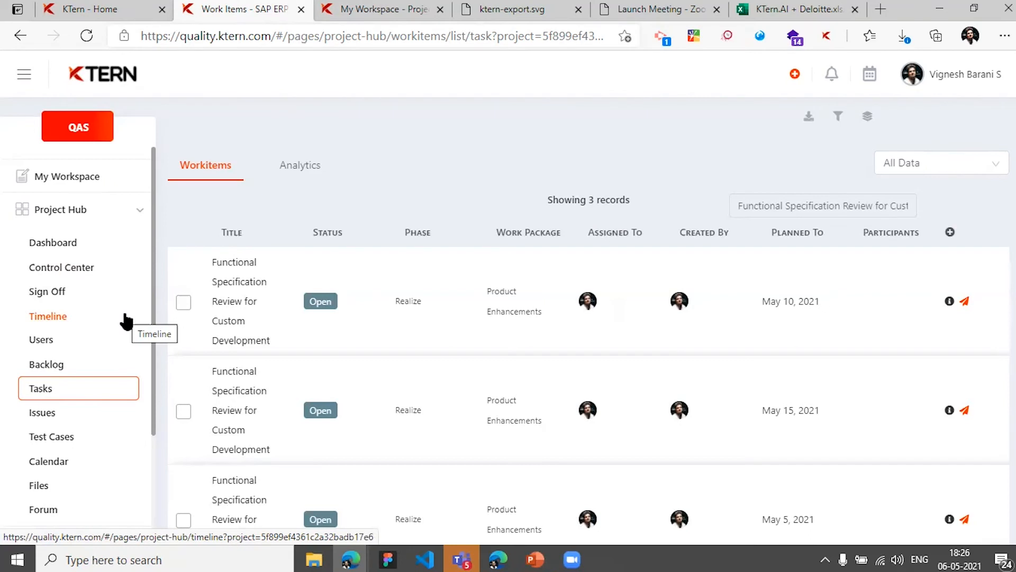
left_click(124, 369)
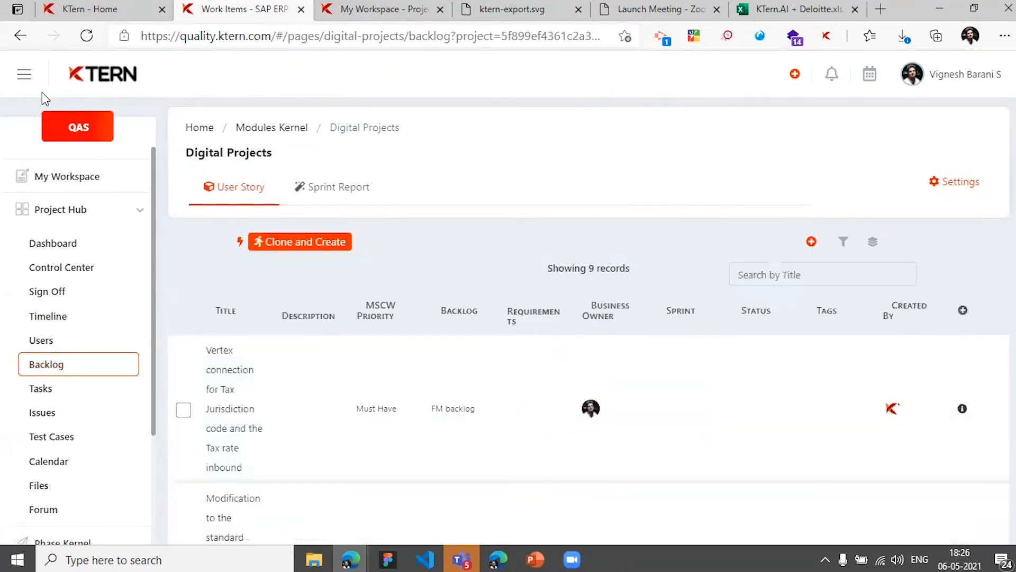
left_click(24, 74)
left_click(212, 199)
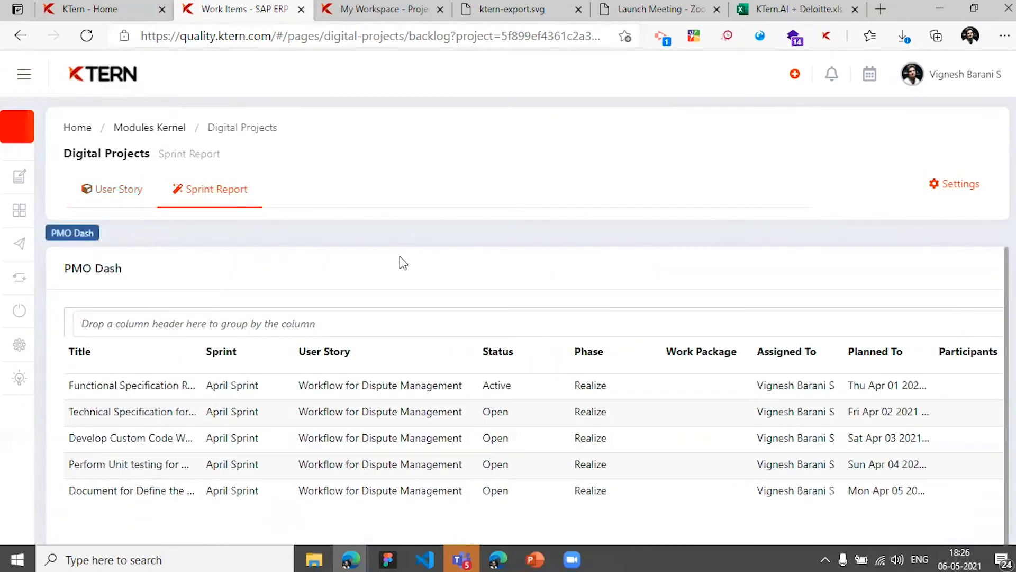
scroll(429, 364, "down", 3)
scroll(429, 360, "up", 4)
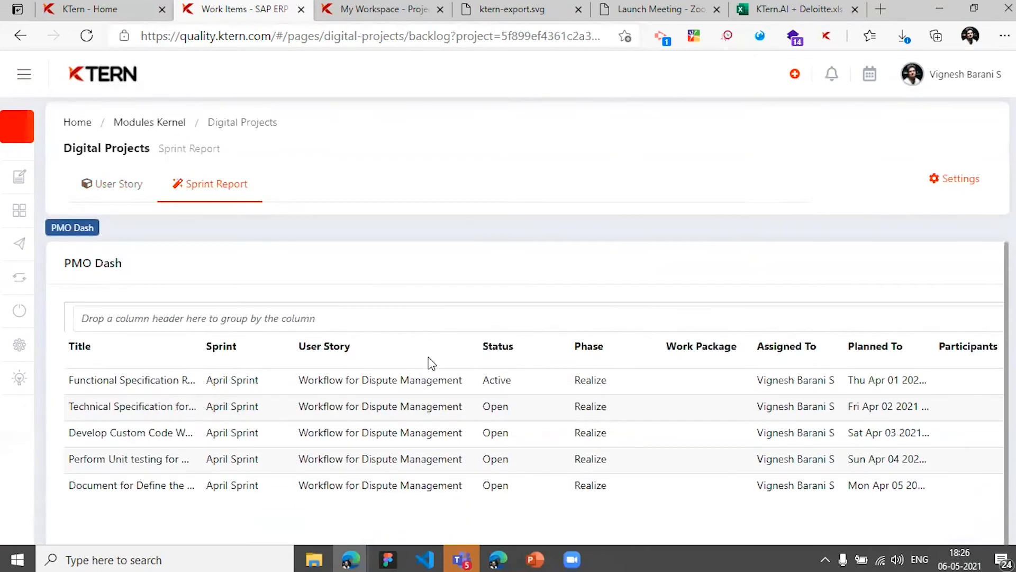
Group the PMO Dash report by Sprint, User Story, Assigned To and Status, in that order
left_click_drag(511, 350, 203, 320)
left_click_drag(314, 356, 321, 321)
left_click_drag(786, 351, 662, 320)
left_click_drag(524, 370, 526, 333)
Examine the grouped sprint report, collapsing and re-expanding the assignee group under Workflow for Dispute Management
scroll(535, 351, "down", 2)
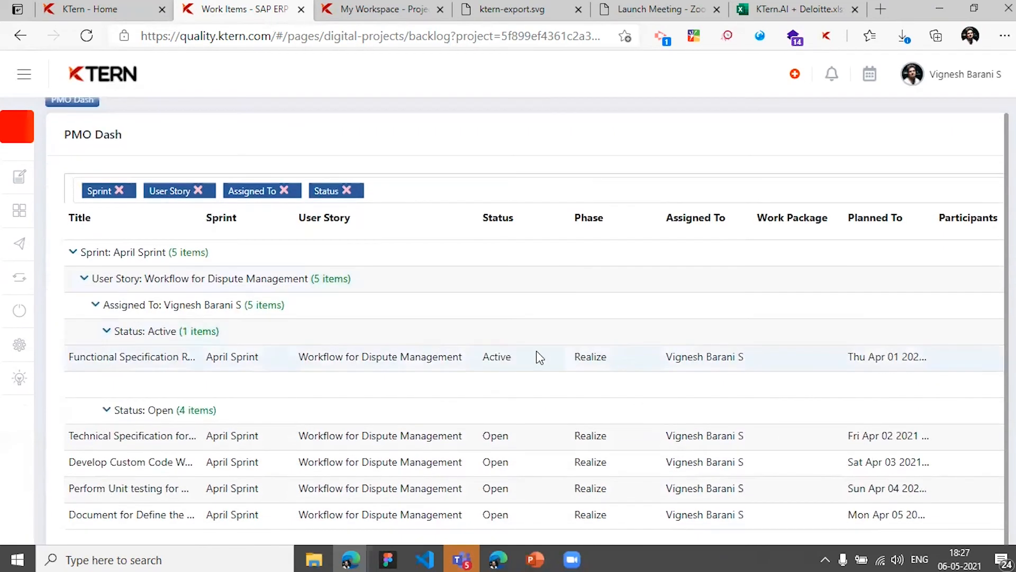
scroll(536, 350, "up", 1)
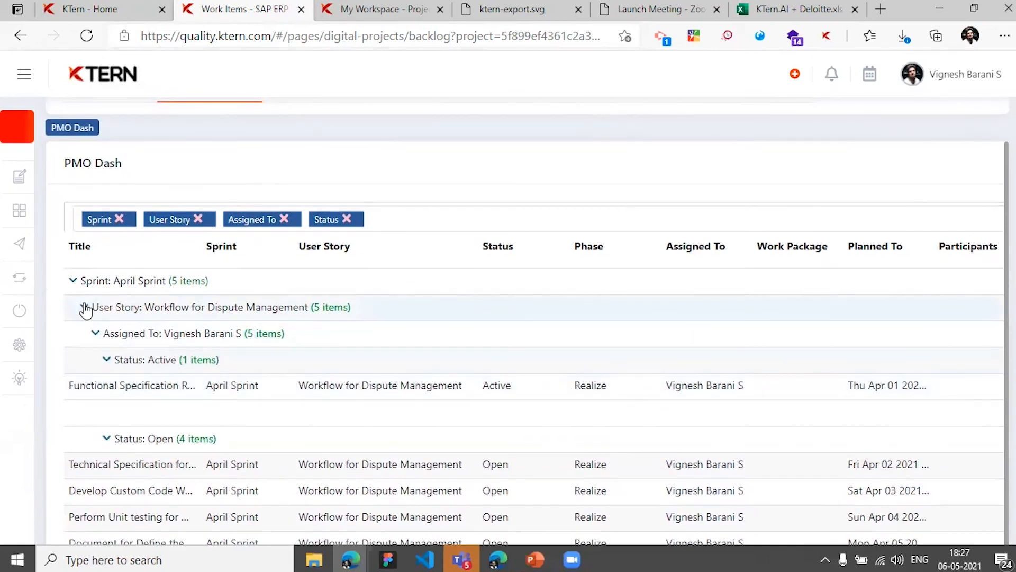
left_click(95, 334)
left_click(95, 334)
scroll(153, 453, "down", 3)
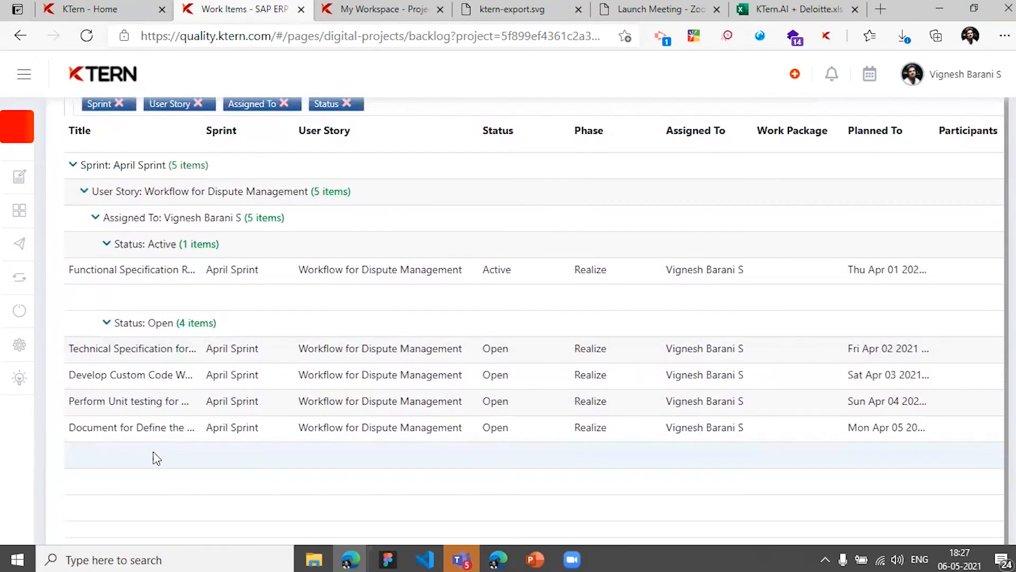
scroll(157, 458, "up", 5)
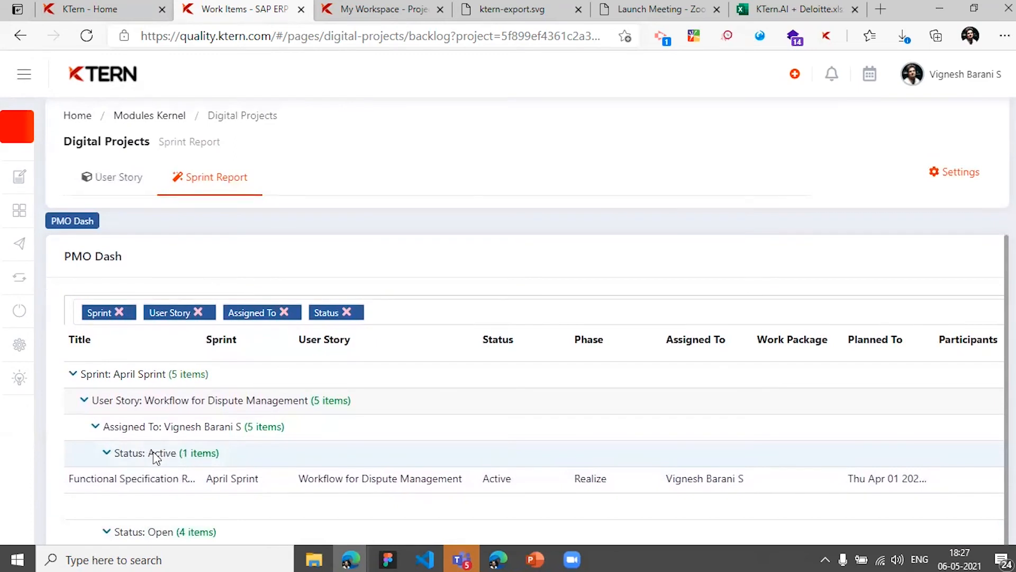
scroll(155, 457, "up", 1)
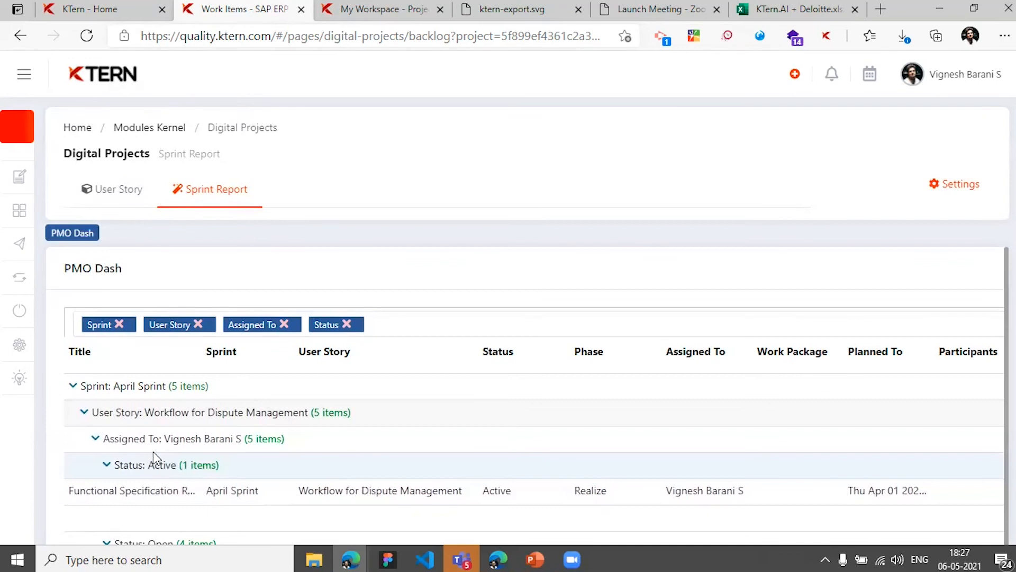
Return to the project's task list and search the titles for Function
left_click(24, 74)
left_click(104, 388)
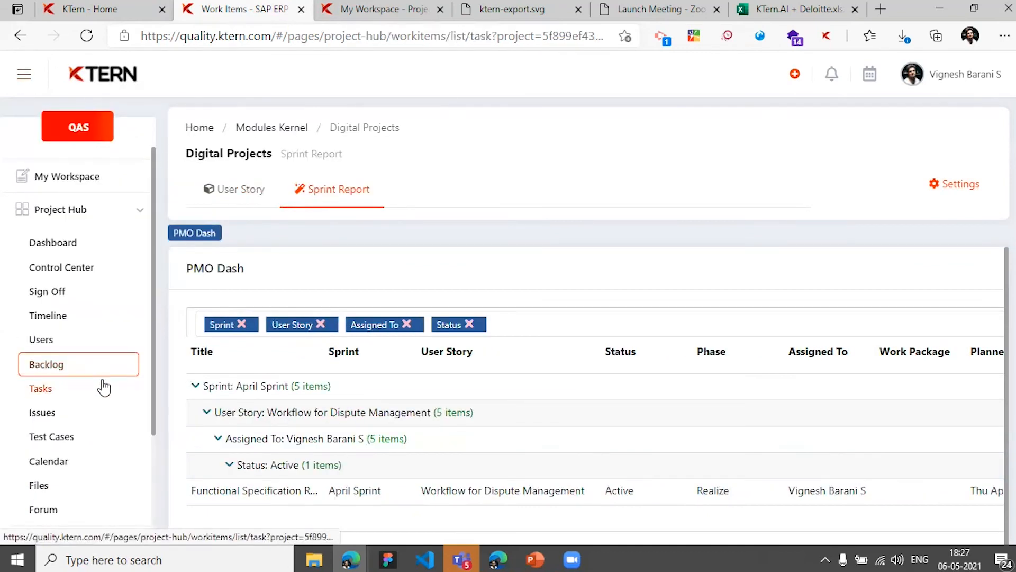
left_click(762, 273)
type("Docum")
double_click(761, 273)
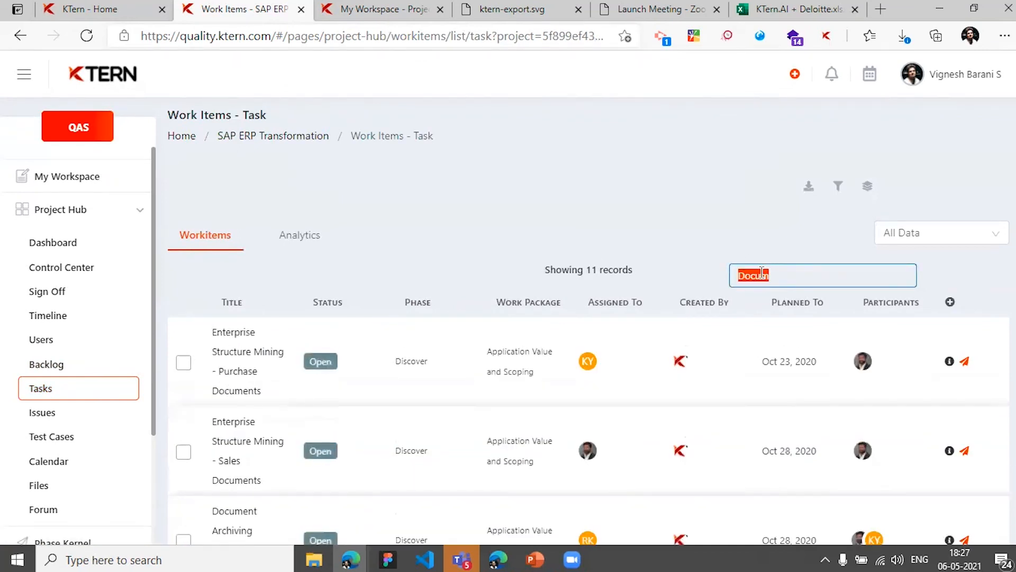
type("Function")
scroll(802, 303, "down", 3)
View the attached files of the task Functional Specification Review for Workflow for Dispute Management, and close the task
left_click(952, 243)
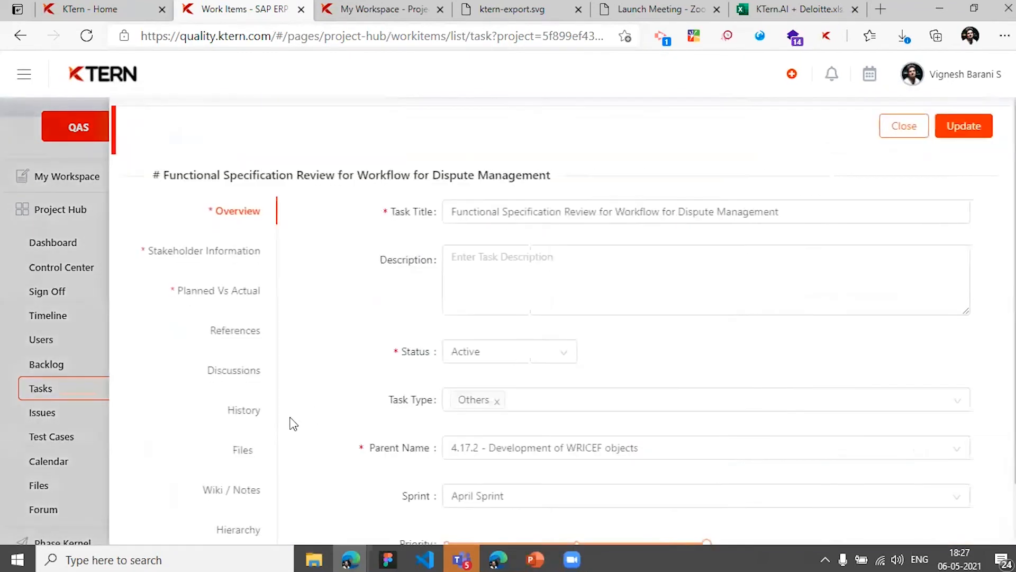
left_click(244, 450)
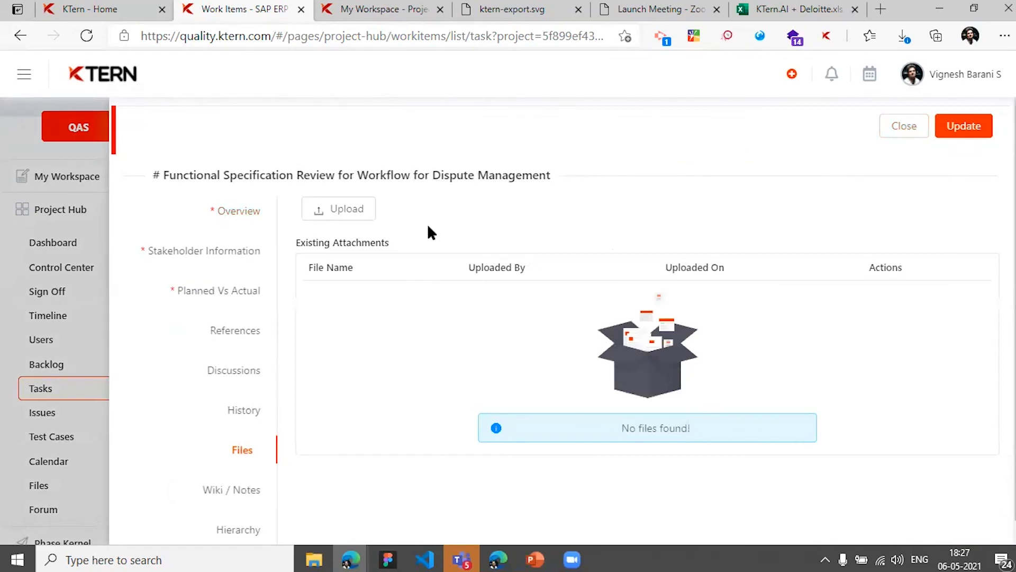
left_click(905, 130)
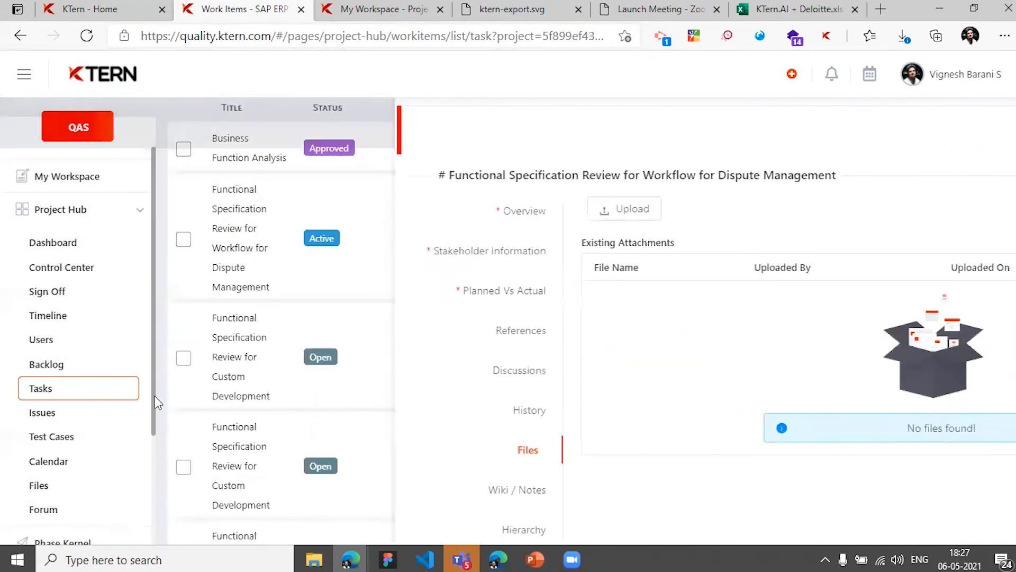
View the project's file explorer and its list of test cases
left_click(94, 484)
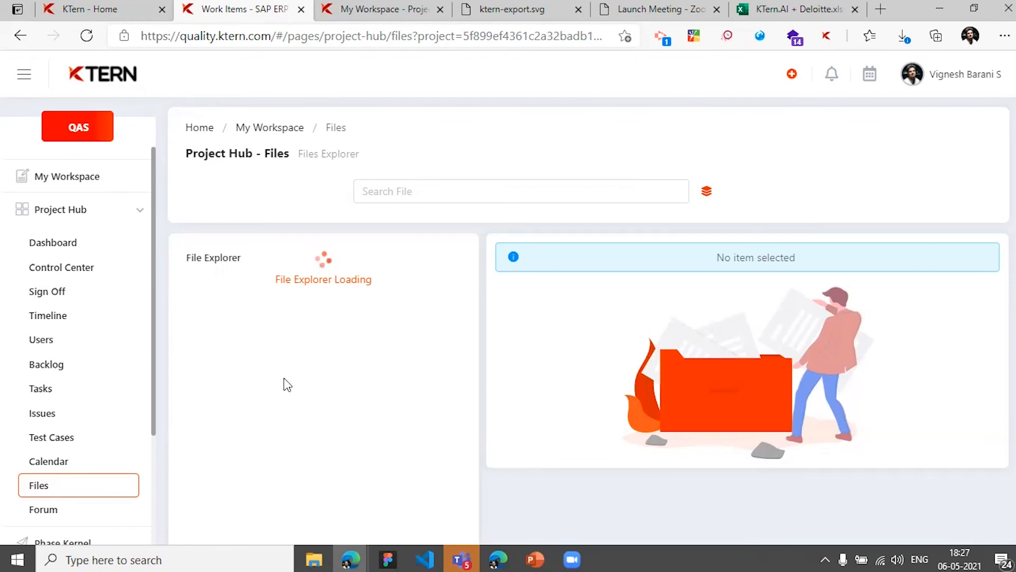
left_click(88, 438)
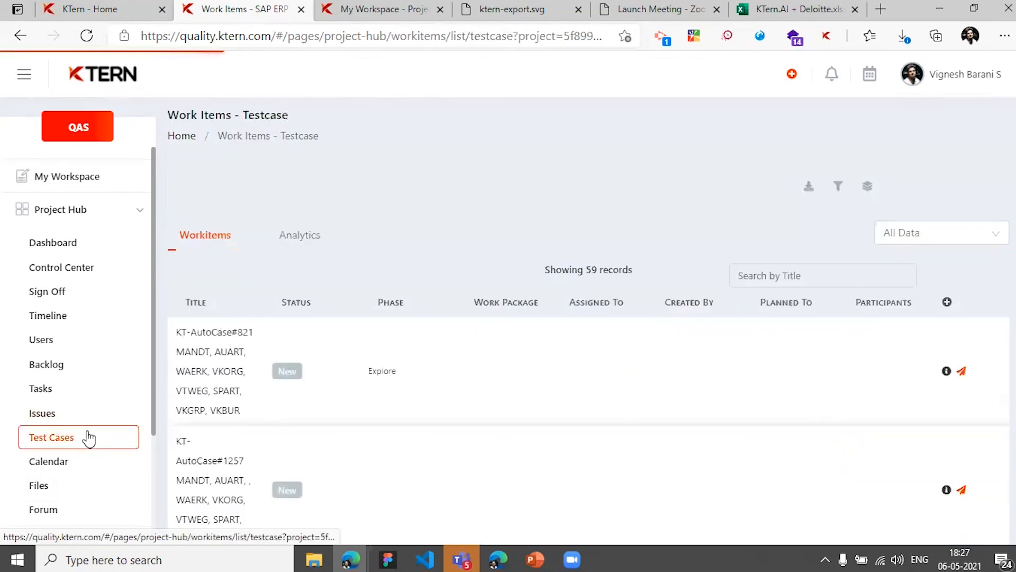